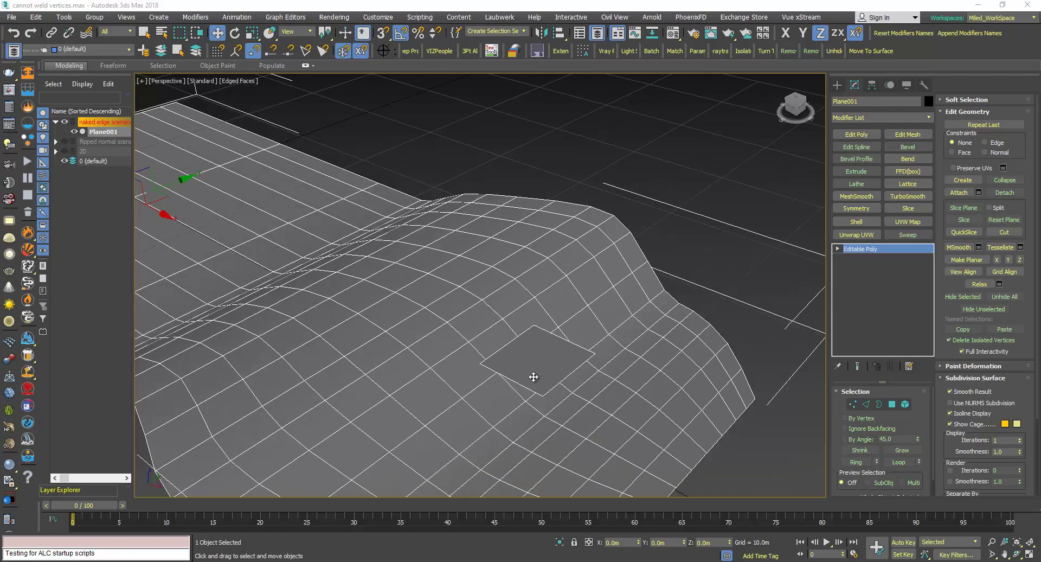
- In Vertex mode, try a Target Weld from the square patch's corner vertex, then cancel it
{"action": "scroll", "coordinate": [529, 379], "scroll_direction": "up", "scroll_amount": 2}
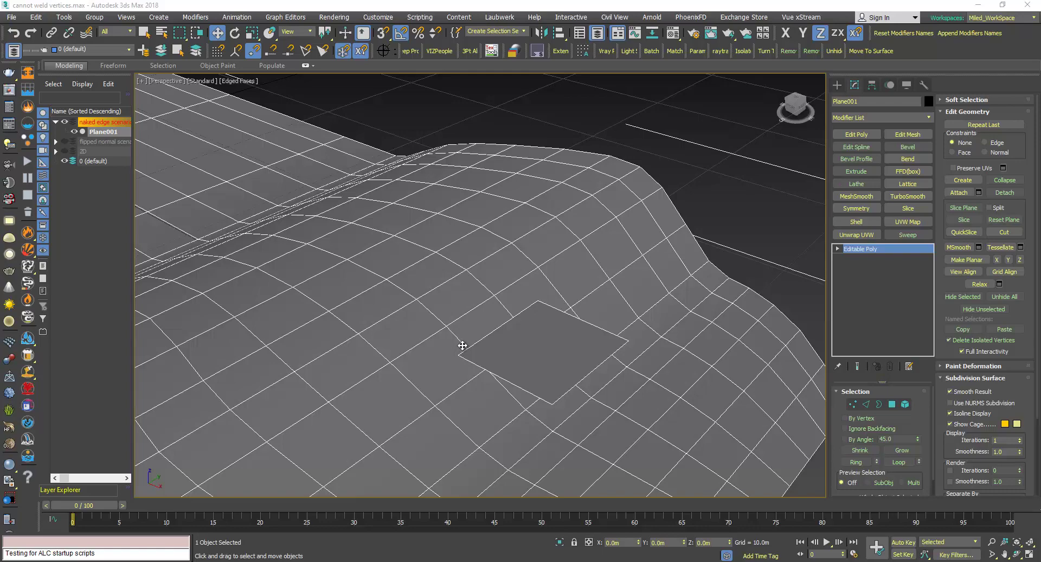
{"action": "scroll", "coordinate": [463, 345], "scroll_direction": "down", "scroll_amount": 10}
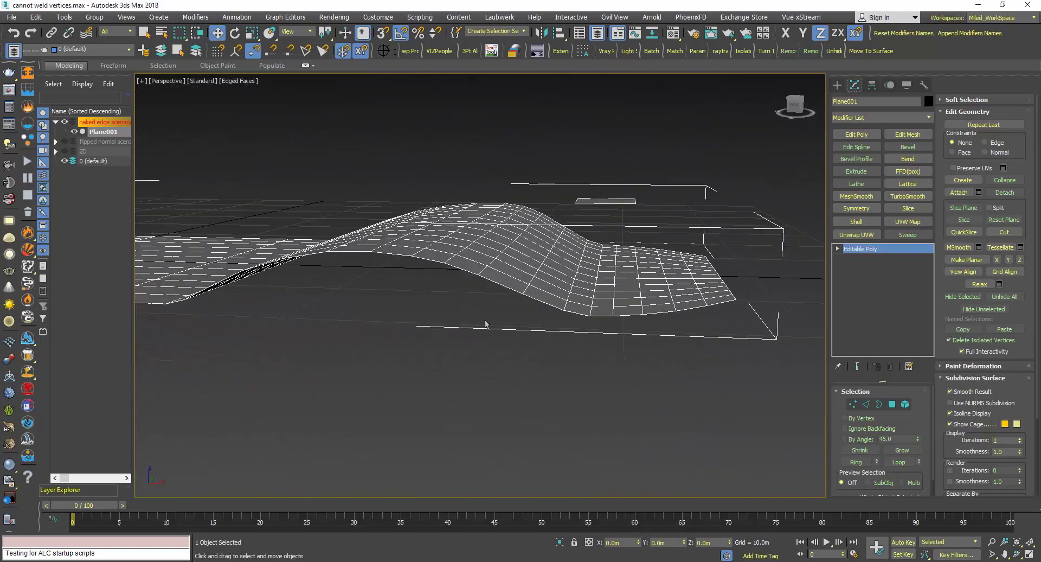
{"action": "scroll", "coordinate": [581, 243], "scroll_direction": "up", "scroll_amount": 8}
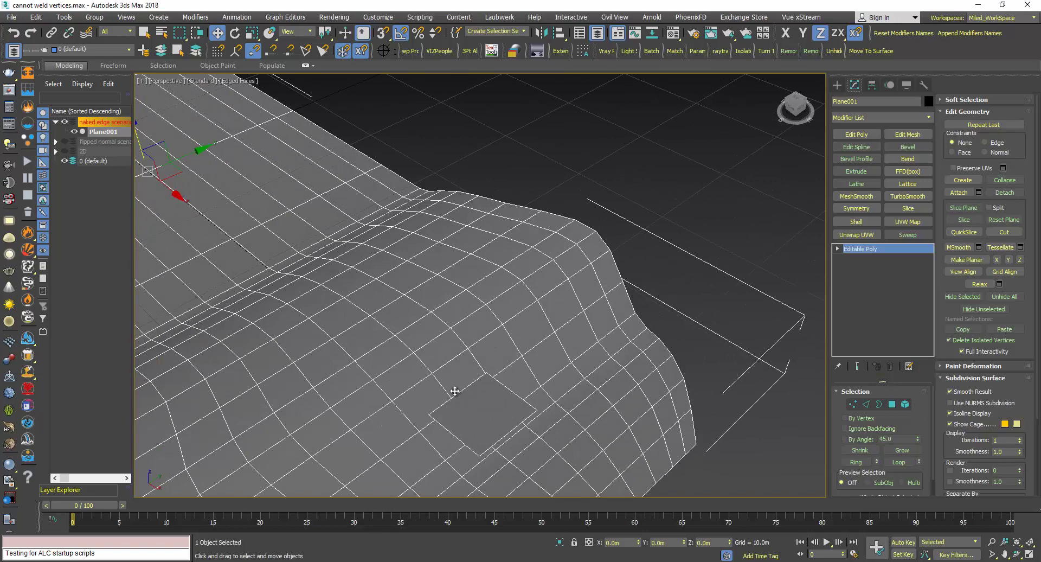
{"action": "scroll", "coordinate": [454, 391], "scroll_direction": "up", "scroll_amount": 5}
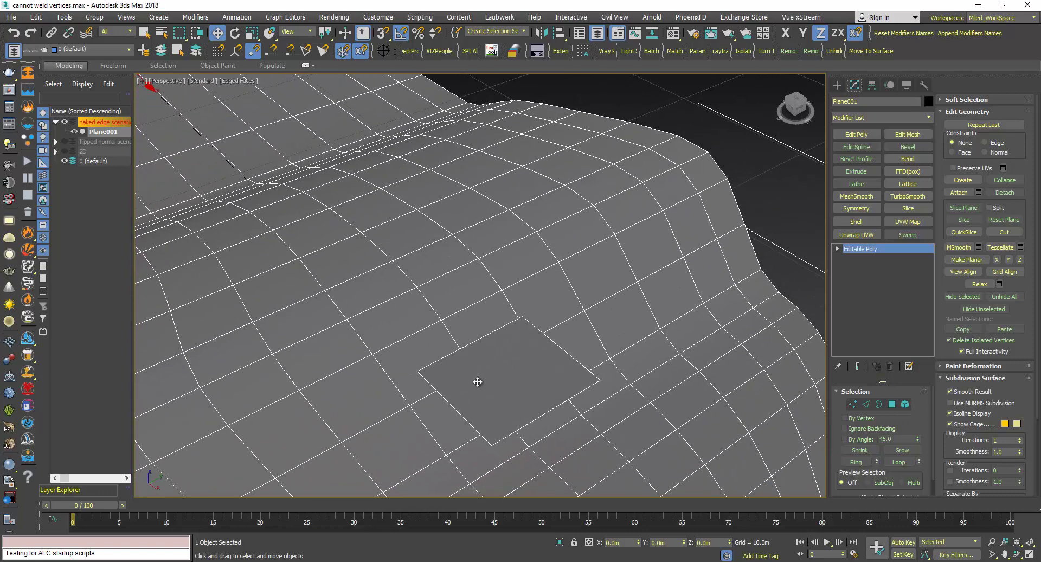
{"action": "left_click", "coordinate": [853, 404]}
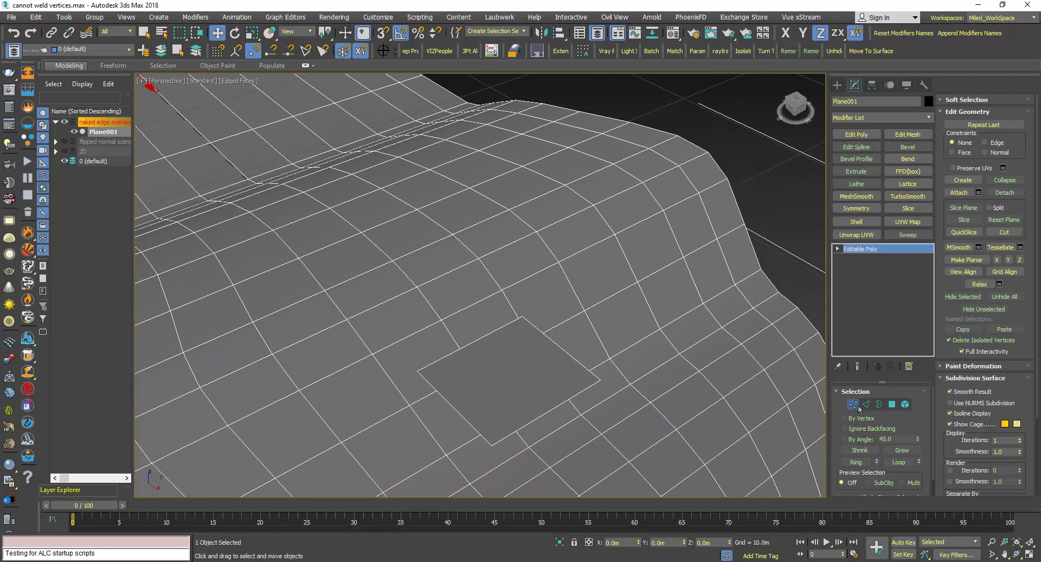
{"action": "right_click", "coordinate": [421, 376]}
{"action": "left_click", "coordinate": [406, 439]}
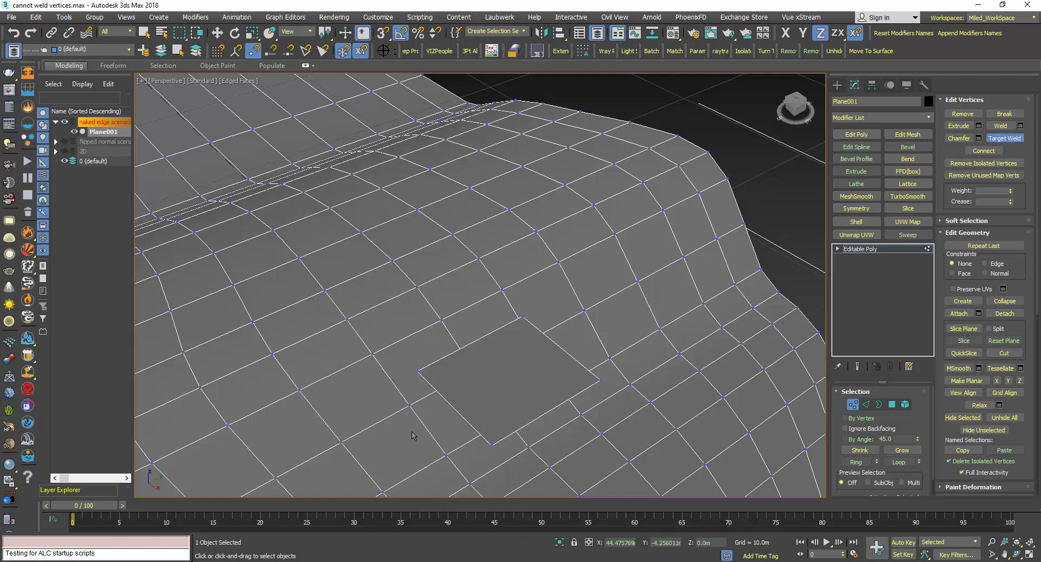
{"action": "left_click", "coordinate": [418, 372]}
{"action": "middle_click_drag", "start_coordinate": [409, 388], "coordinate": [389, 392], "text": "alt"}
{"action": "right_click", "coordinate": [396, 386]}
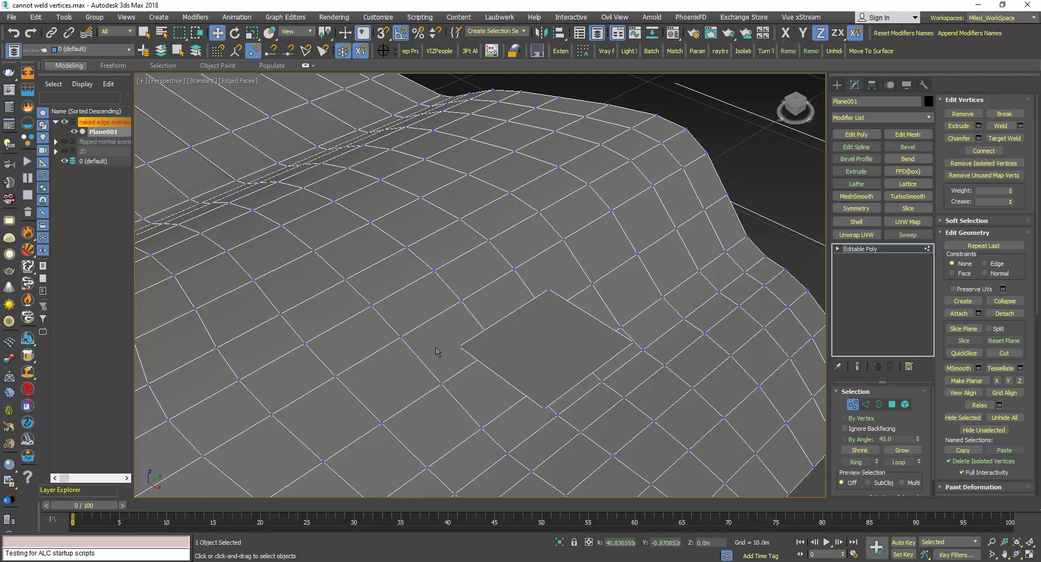
- In Border mode, select the floating square patch's open border and orbit around it
{"action": "left_click", "coordinate": [880, 404]}
{"action": "middle_click_drag", "start_coordinate": [548, 380], "coordinate": [402, 446], "text": "alt"}
{"action": "scroll", "coordinate": [402, 442], "scroll_direction": "down", "scroll_amount": 2}
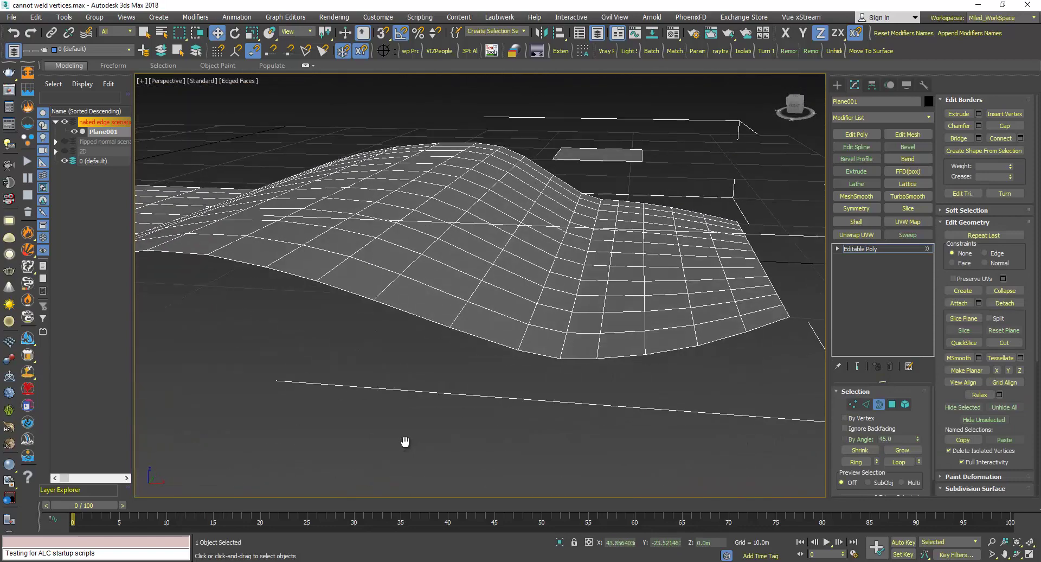
{"action": "left_click", "coordinate": [596, 161]}
{"action": "scroll", "coordinate": [577, 235], "scroll_direction": "up", "scroll_amount": 5}
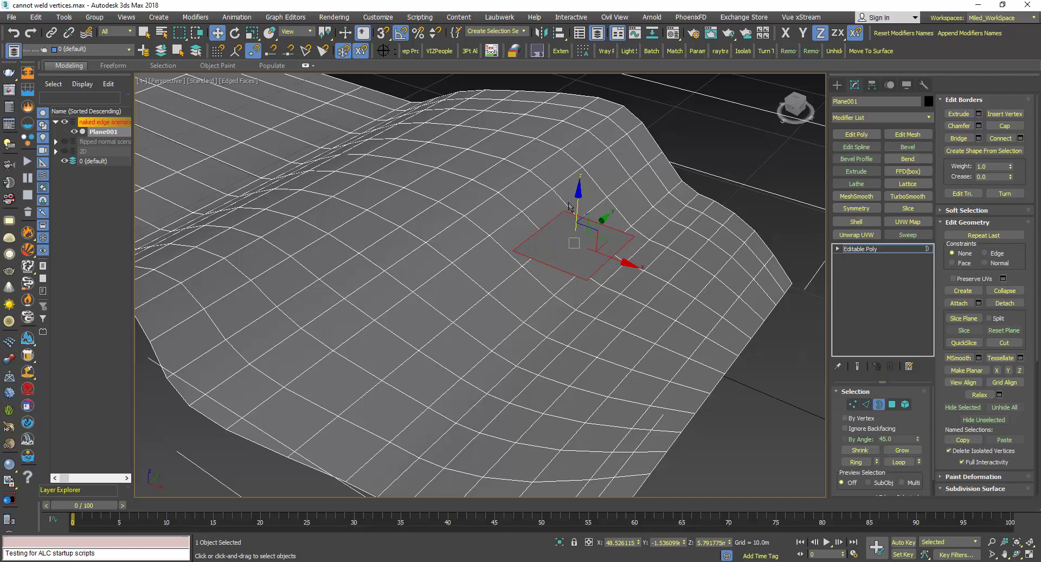
{"action": "scroll", "coordinate": [541, 225], "scroll_direction": "up", "scroll_amount": 2}
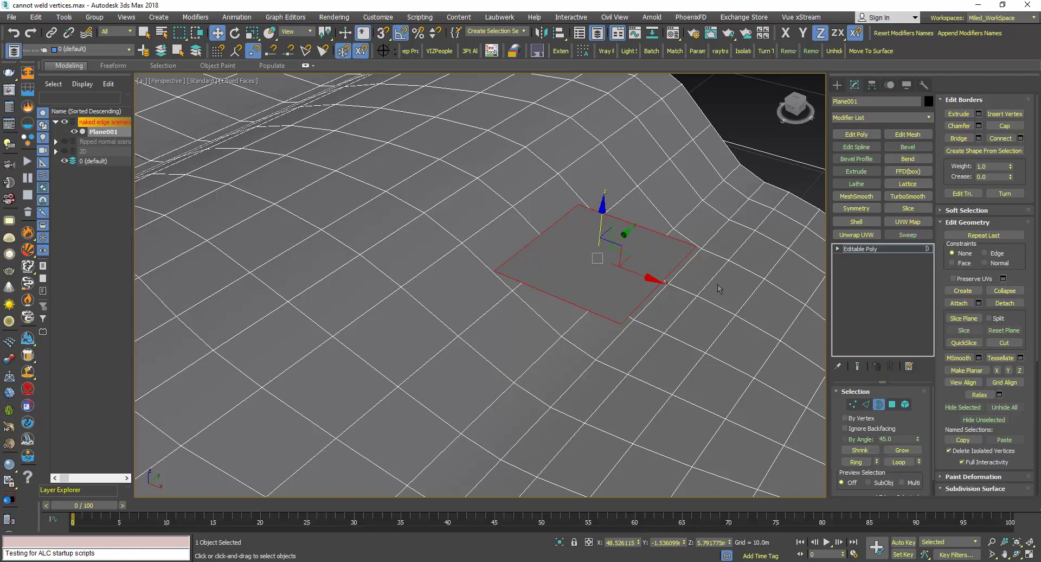
{"action": "middle_click_drag", "start_coordinate": [472, 312], "coordinate": [470, 334], "text": "alt"}
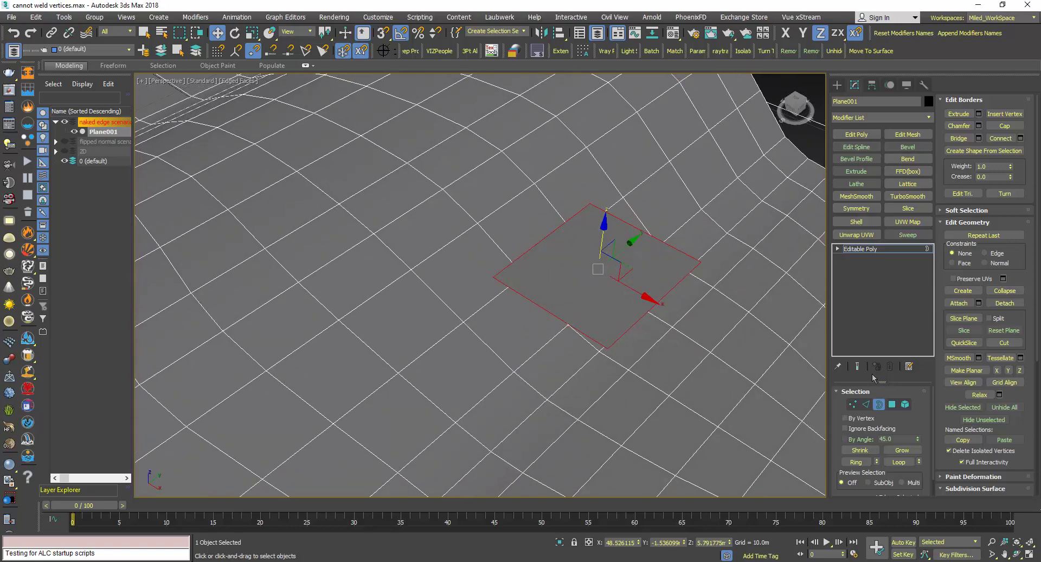
- Deselect the patch border and select the mesh's outer open border instead
{"action": "left_click", "coordinate": [443, 255]}
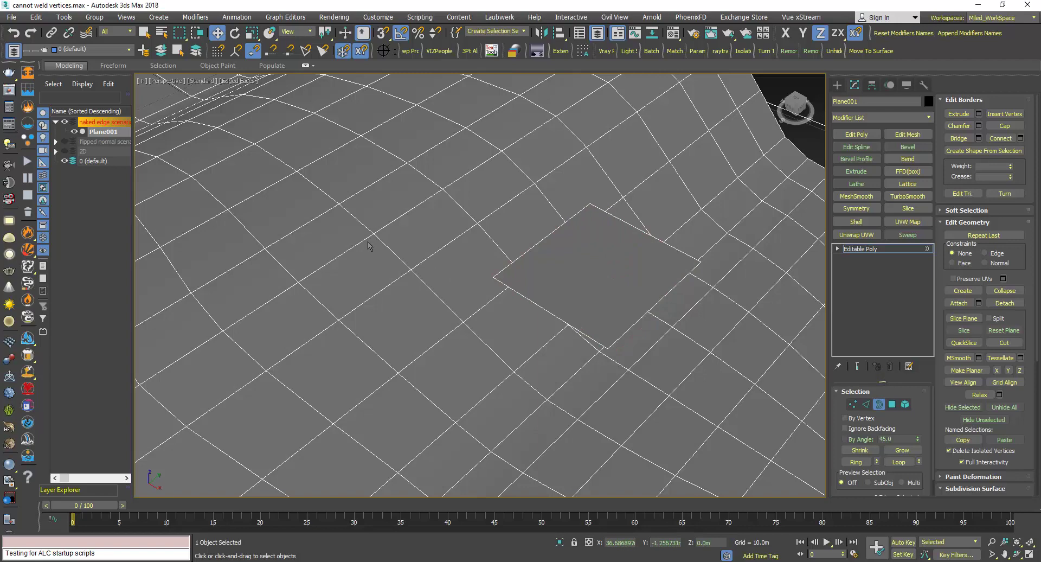
{"action": "scroll", "coordinate": [479, 248], "scroll_direction": "down", "scroll_amount": 5}
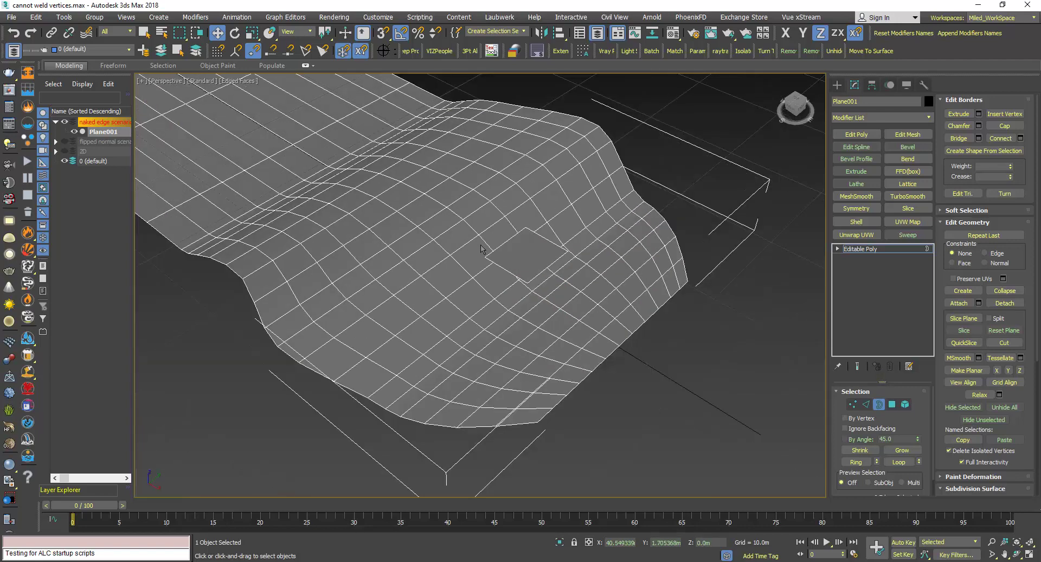
{"action": "left_click", "coordinate": [363, 393]}
{"action": "scroll", "coordinate": [458, 404], "scroll_direction": "down", "scroll_amount": 3}
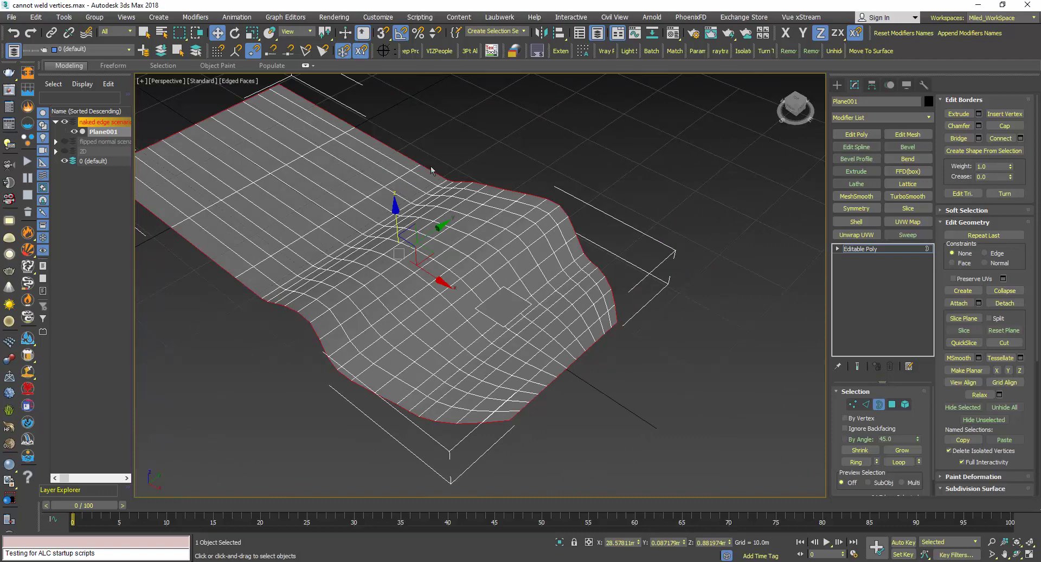
{"action": "scroll", "coordinate": [475, 307], "scroll_direction": "up", "scroll_amount": 6}
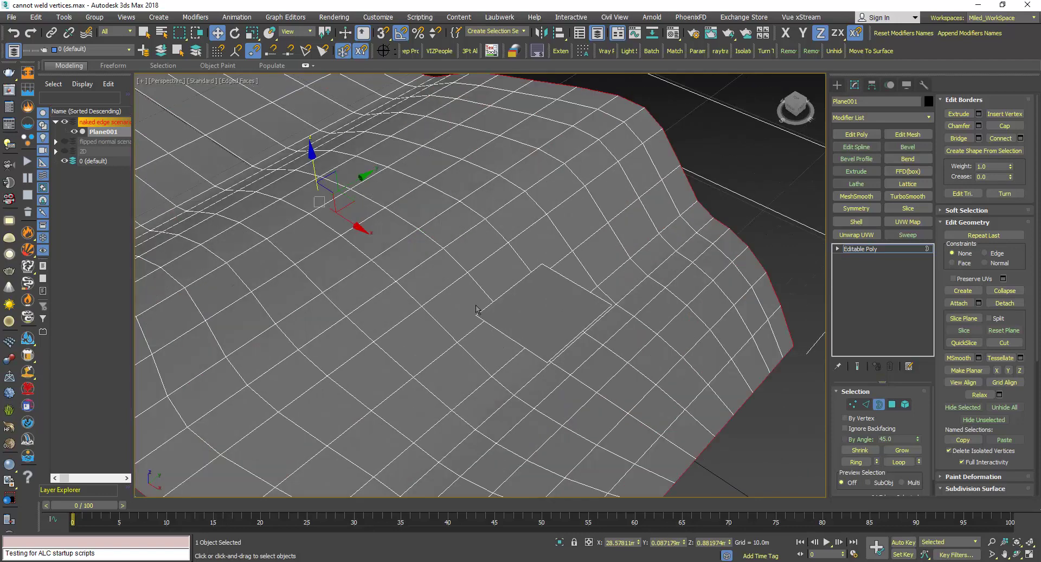
- Delete the polygon beside the square patch to open a hole in the grid
{"action": "scroll", "coordinate": [475, 321], "scroll_direction": "down", "scroll_amount": 1}
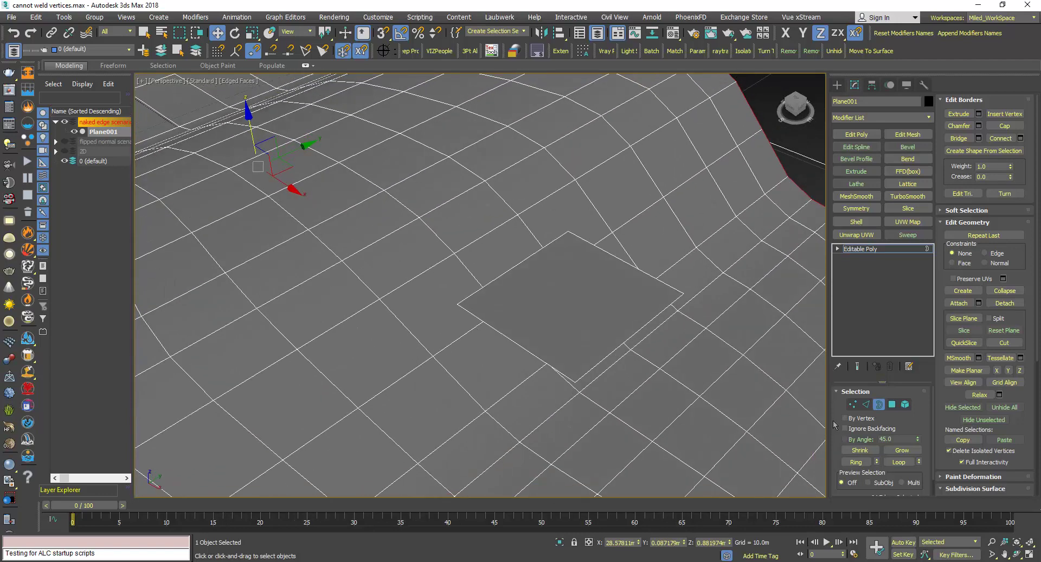
{"action": "left_click", "coordinate": [893, 404]}
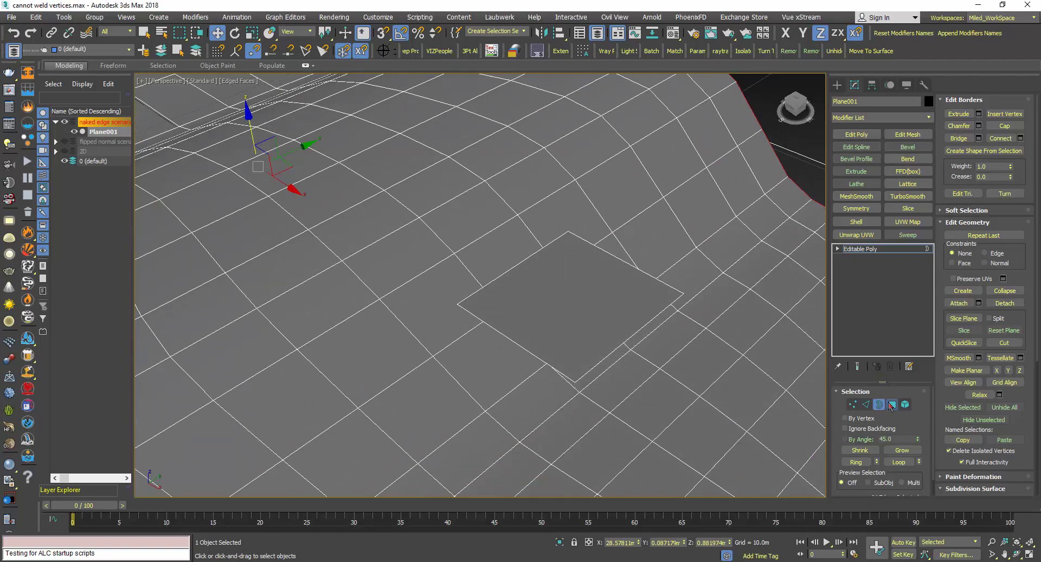
{"action": "left_click", "coordinate": [427, 302]}
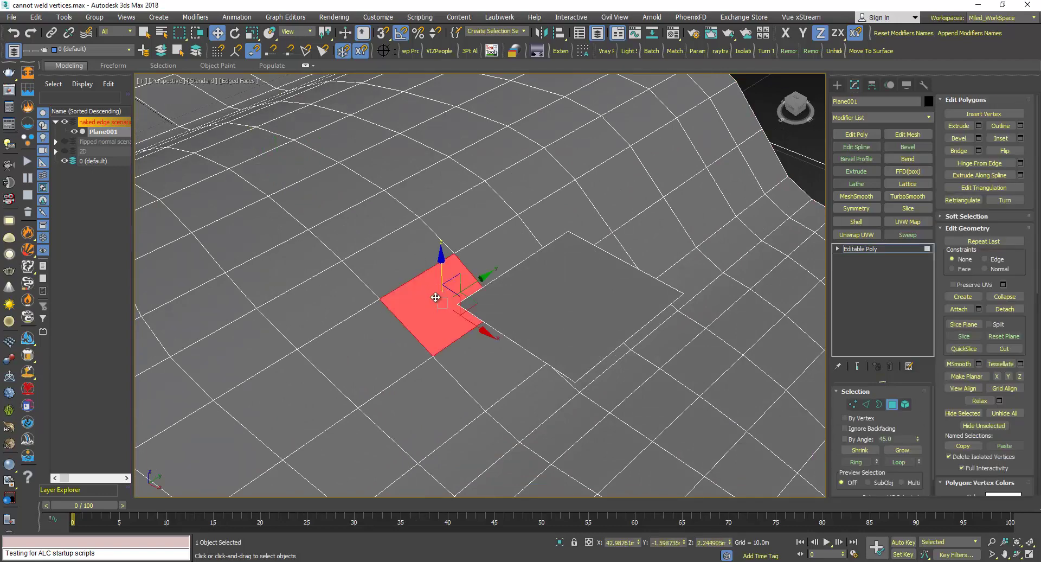
{"action": "key", "text": "Delete"}
- Target Weld the hole's inner corner vertex onto the vertex to its left
{"action": "left_click", "coordinate": [852, 405]}
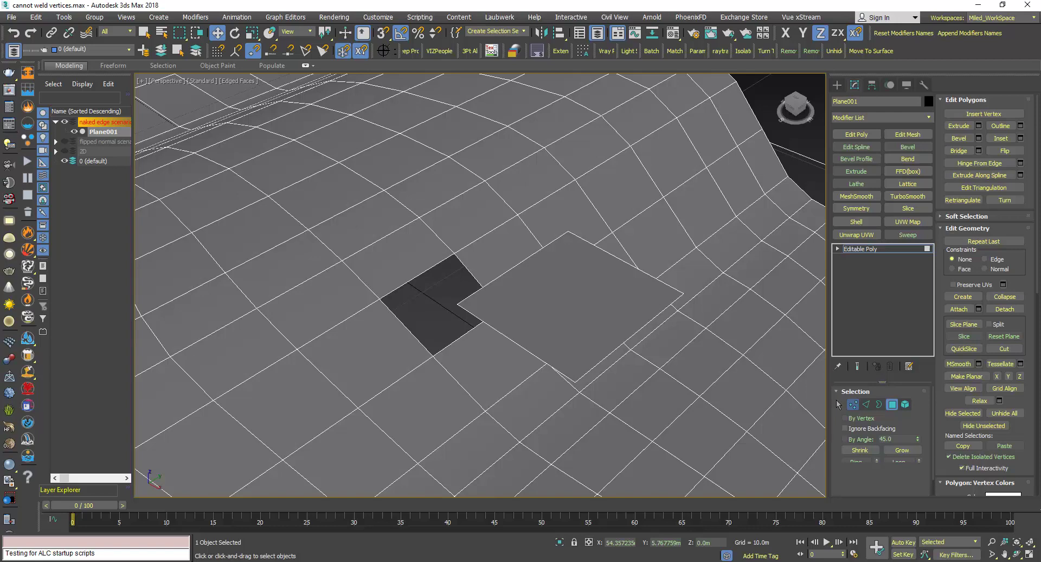
{"action": "right_click", "coordinate": [462, 310]}
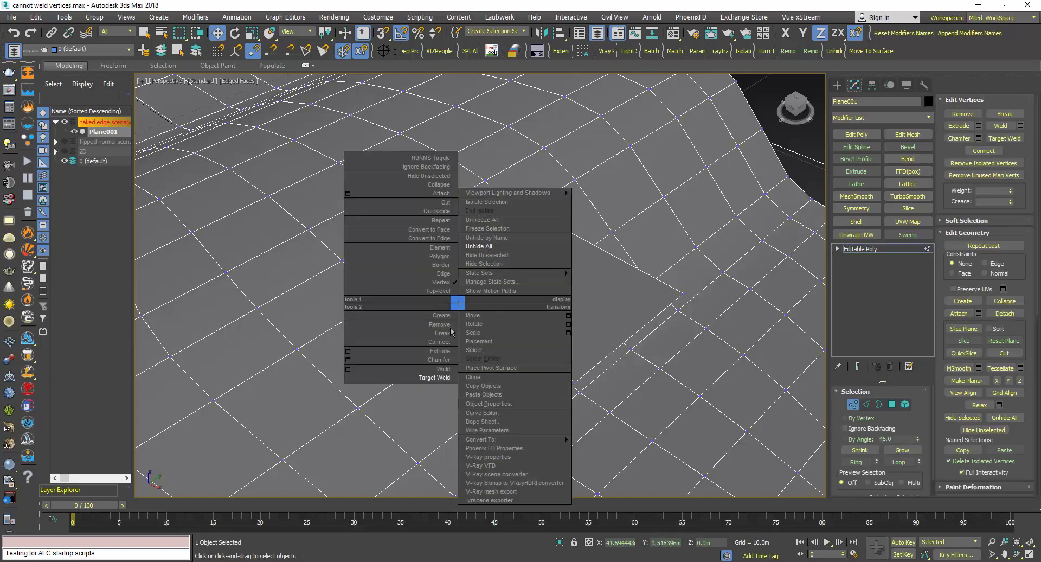
{"action": "left_click", "coordinate": [453, 379]}
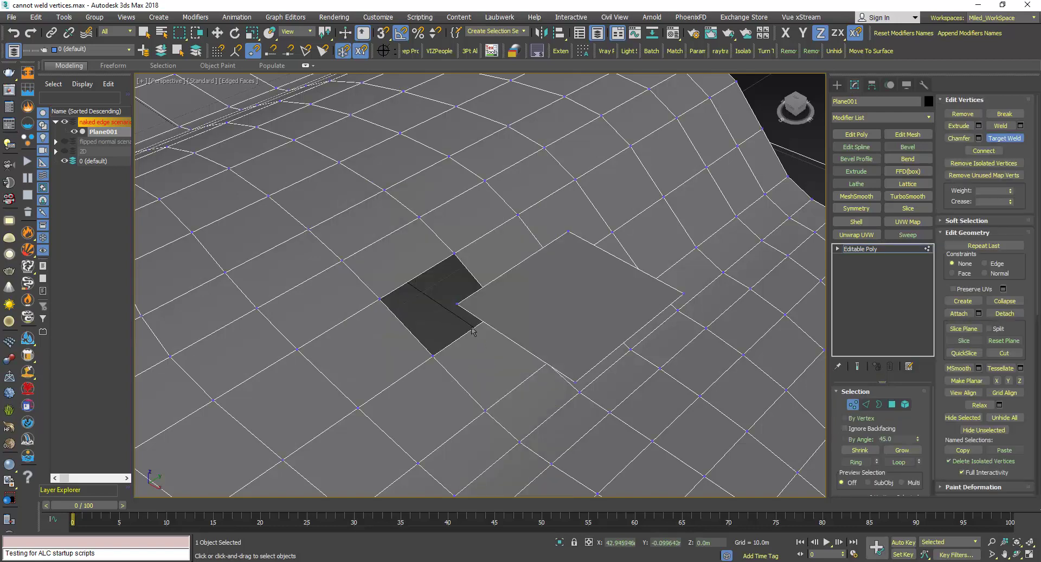
{"action": "left_click", "coordinate": [460, 305]}
{"action": "left_click", "coordinate": [382, 299]}
- Target Weld the patch's top corner onto the mesh vertex above the hole, then exit Vertex mode
{"action": "left_click", "coordinate": [568, 232]}
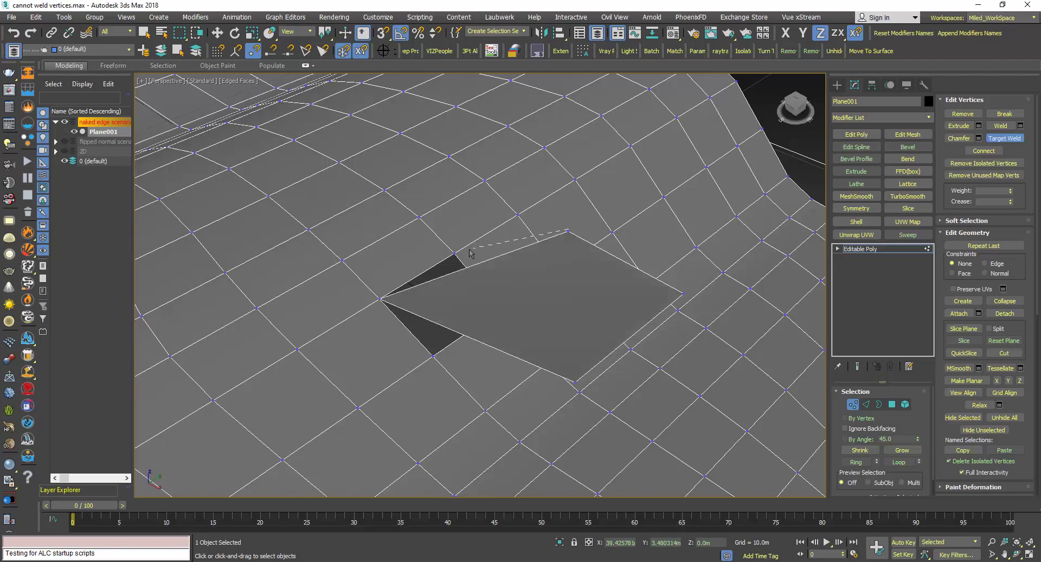
{"action": "left_click", "coordinate": [455, 253]}
{"action": "scroll", "coordinate": [479, 298], "scroll_direction": "down", "scroll_amount": 3}
{"action": "scroll", "coordinate": [481, 297], "scroll_direction": "up", "scroll_amount": 3}
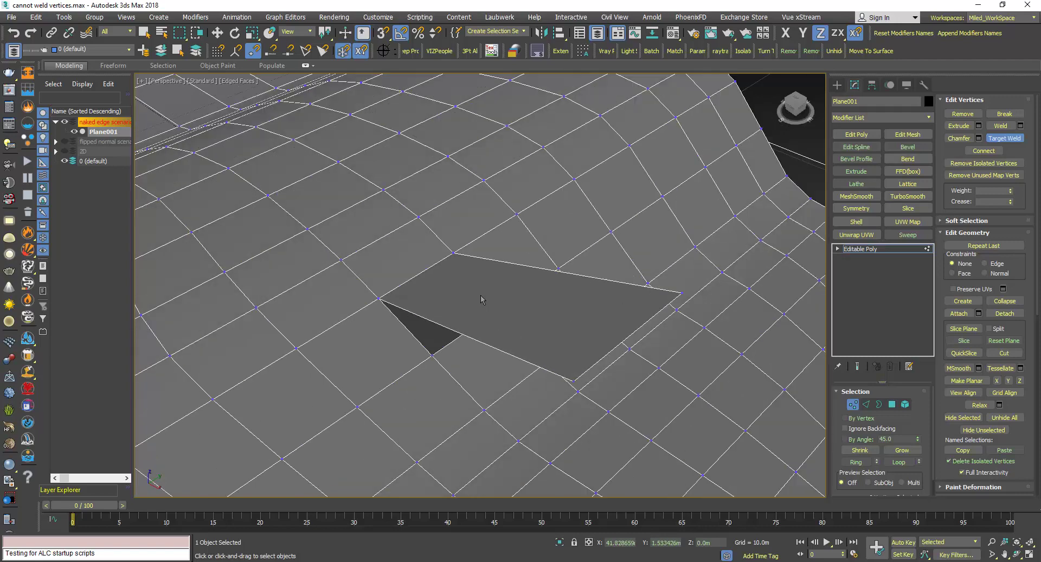
{"action": "key", "text": "w"}
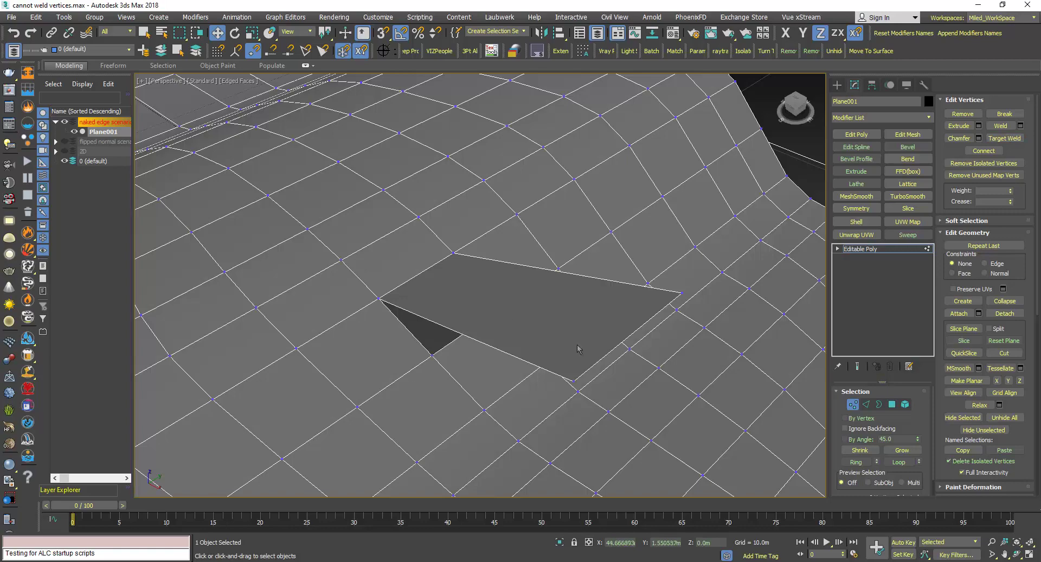
{"action": "left_click", "coordinate": [853, 404]}
{"action": "scroll", "coordinate": [501, 325], "scroll_direction": "down", "scroll_amount": 2}
{"action": "scroll", "coordinate": [501, 325], "scroll_direction": "down", "scroll_amount": 1}
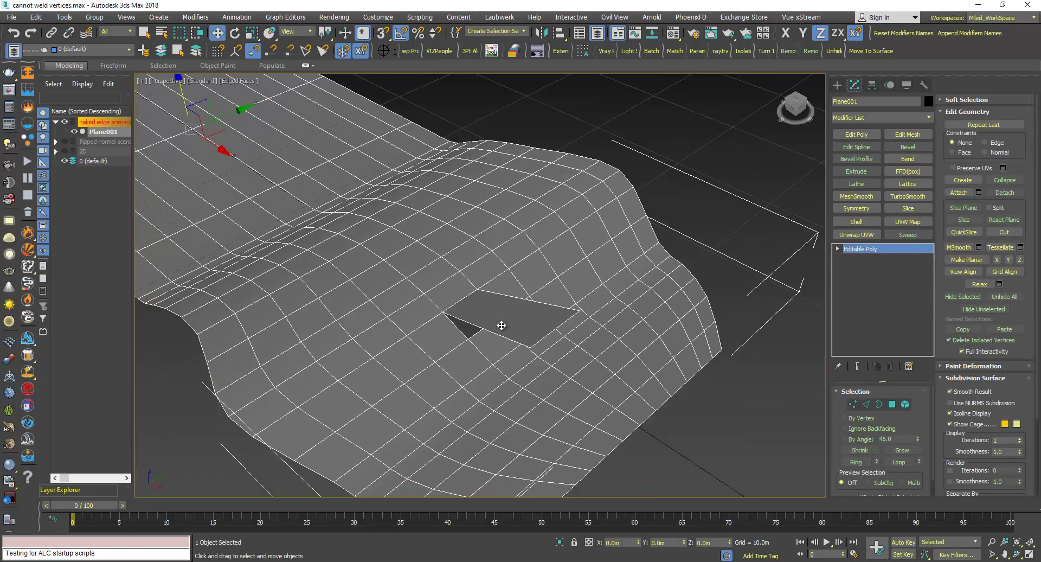
{"action": "scroll", "coordinate": [501, 325], "scroll_direction": "up", "scroll_amount": 2}
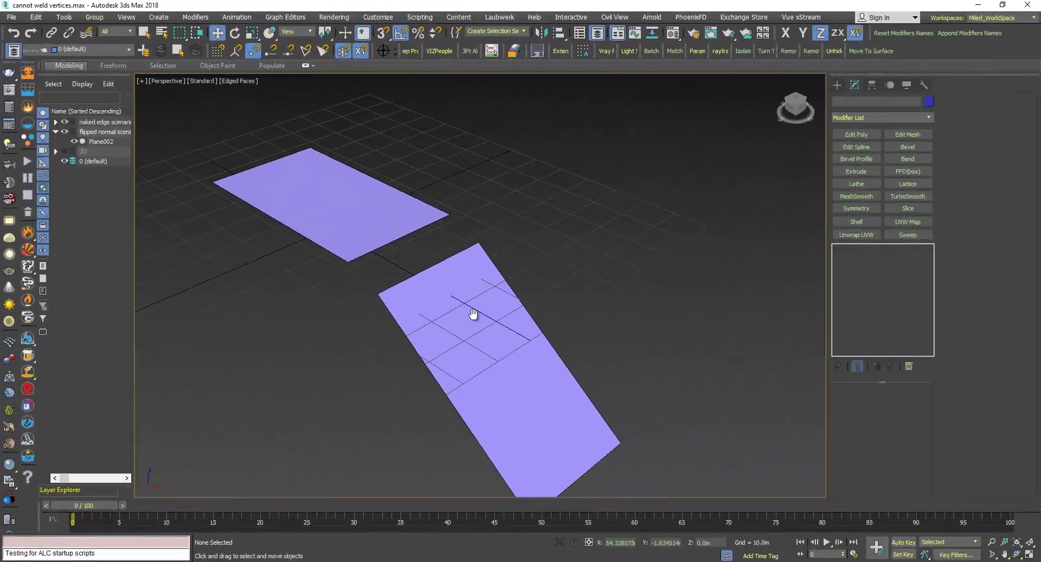
- Select the lower purple plane, Plane002, and orbit to see both planes
{"action": "middle_click_drag", "start_coordinate": [476, 315], "coordinate": [502, 332]}
{"action": "scroll", "coordinate": [464, 308], "scroll_direction": "up", "scroll_amount": 2}
{"action": "left_click", "coordinate": [445, 307]}
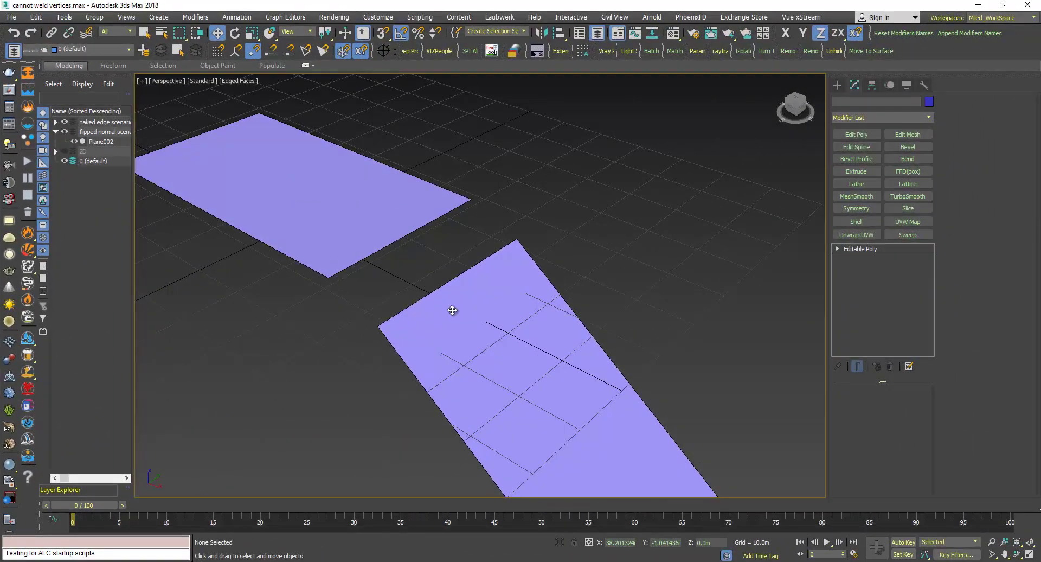
{"action": "middle_click_drag", "start_coordinate": [454, 309], "coordinate": [520, 300], "text": "alt"}
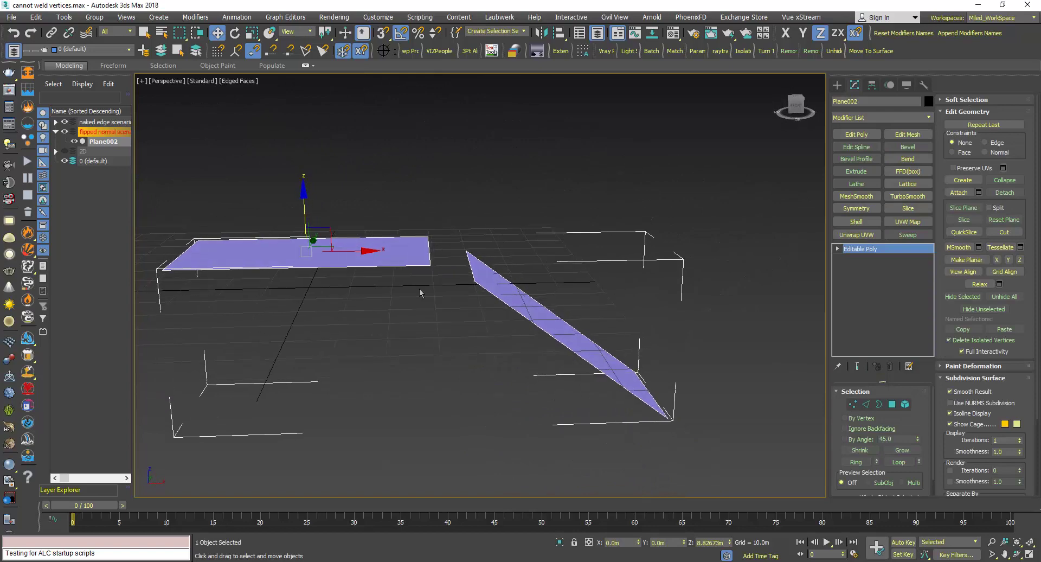
{"action": "middle_click_drag", "start_coordinate": [420, 293], "coordinate": [439, 328], "text": "alt"}
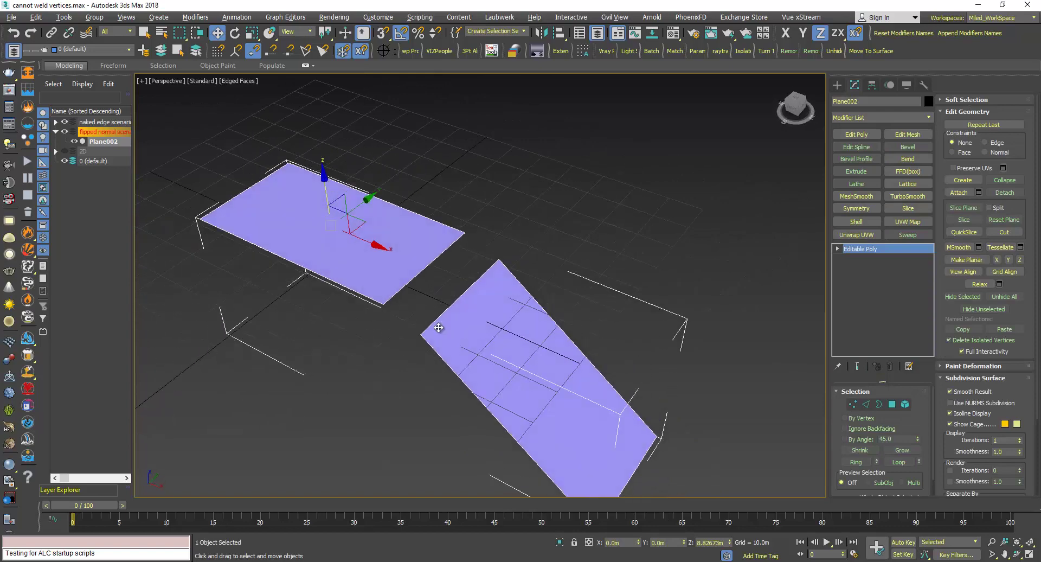
- At Polygon level, select each plane's polygon to compare shading, ending on the lower plane's polygon
{"action": "left_click", "coordinate": [893, 404]}
{"action": "left_click", "coordinate": [434, 324]}
{"action": "left_click", "coordinate": [389, 271]}
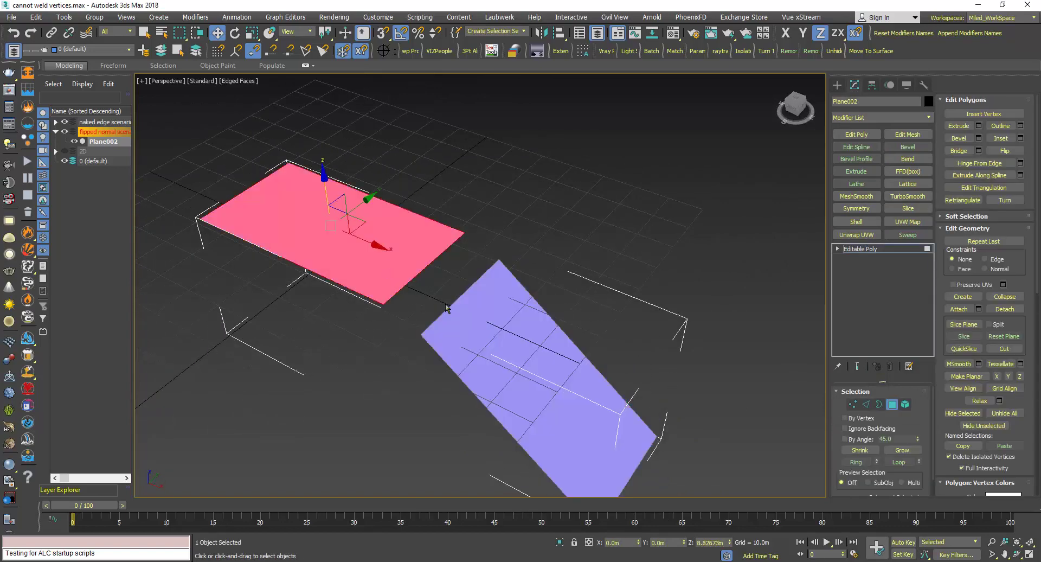
{"action": "middle_click_drag", "start_coordinate": [445, 307], "coordinate": [407, 321]}
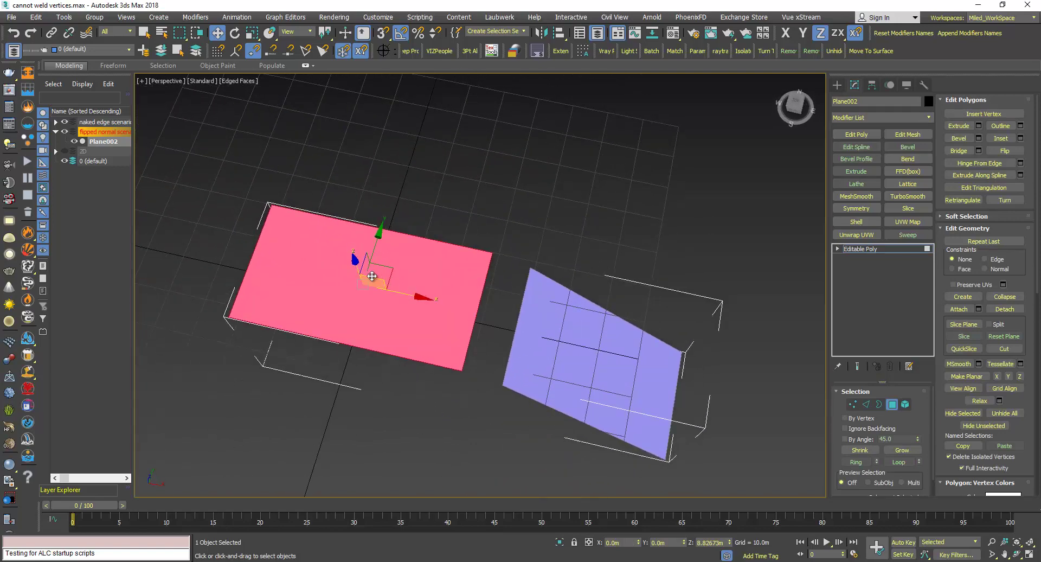
{"action": "middle_click_drag", "start_coordinate": [355, 284], "coordinate": [331, 241]}
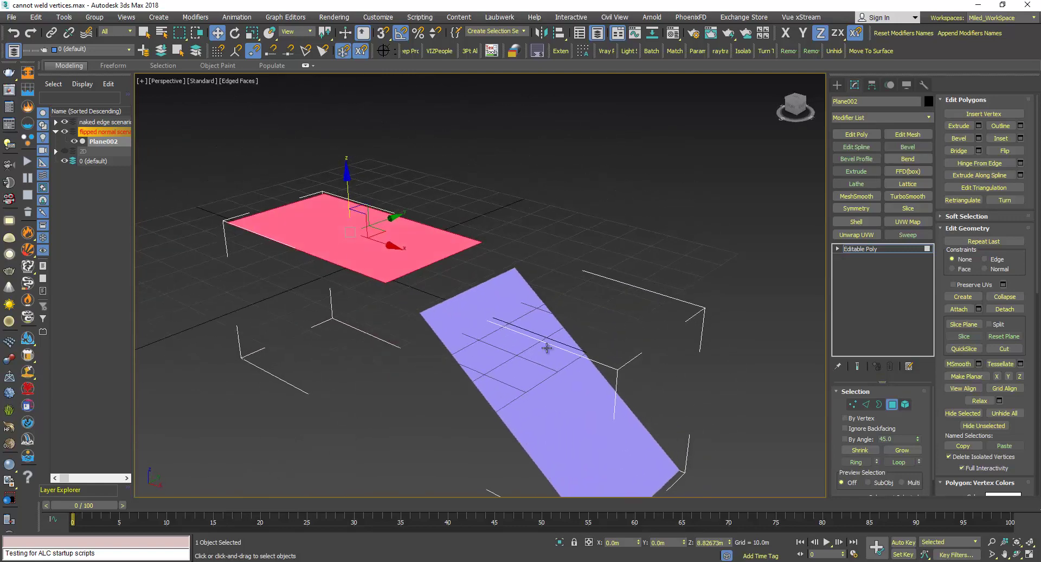
{"action": "left_click", "coordinate": [553, 352]}
{"action": "middle_click_drag", "start_coordinate": [517, 376], "coordinate": [416, 305], "text": "alt"}
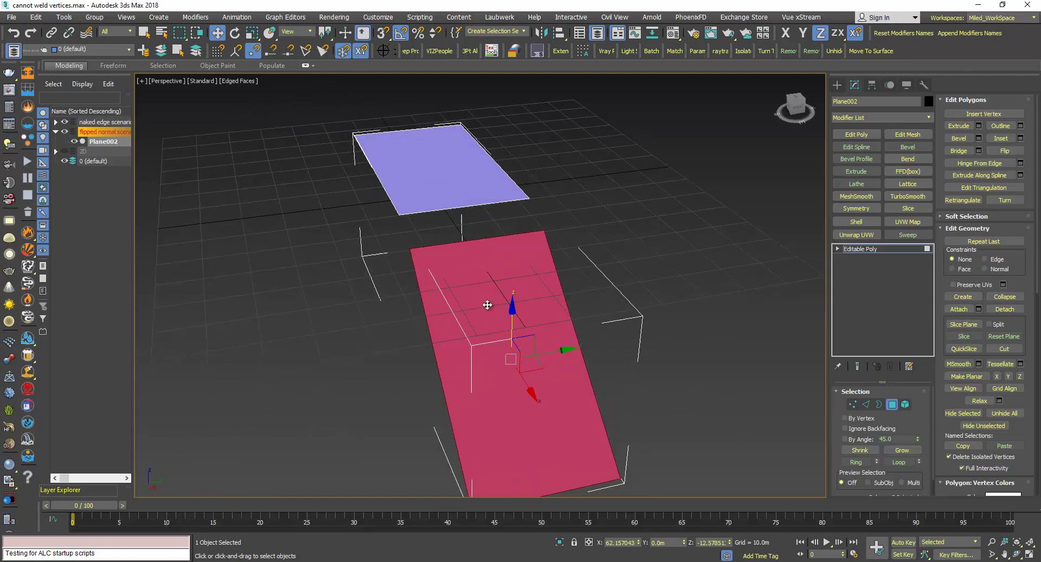
{"action": "middle_click_drag", "start_coordinate": [488, 305], "coordinate": [523, 318]}
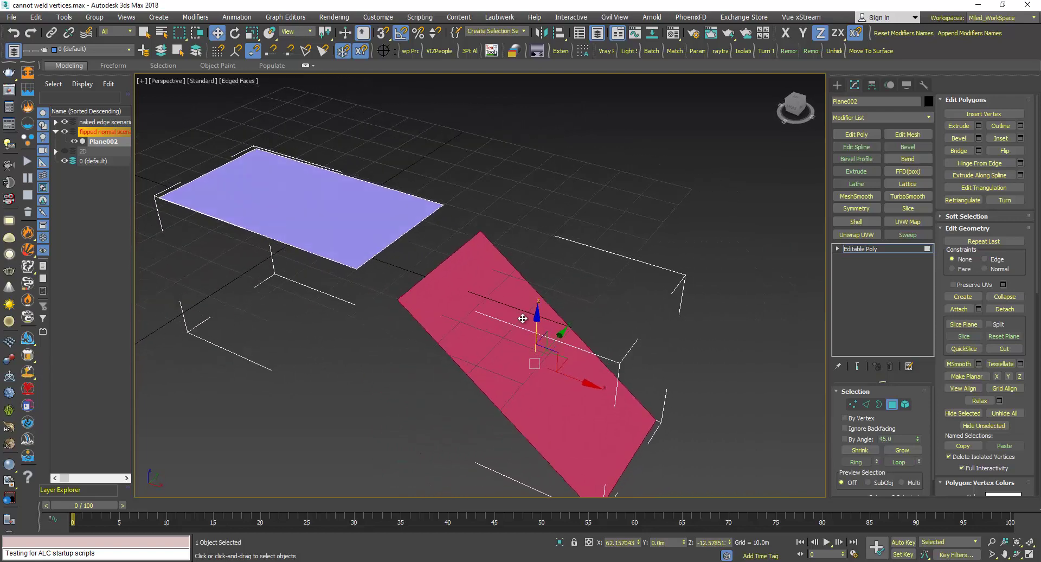
- Target Weld a lower-plane vertex onto the upper plane's corner, then undo the failed weld
{"action": "left_click", "coordinate": [853, 404]}
{"action": "right_click", "coordinate": [394, 306]}
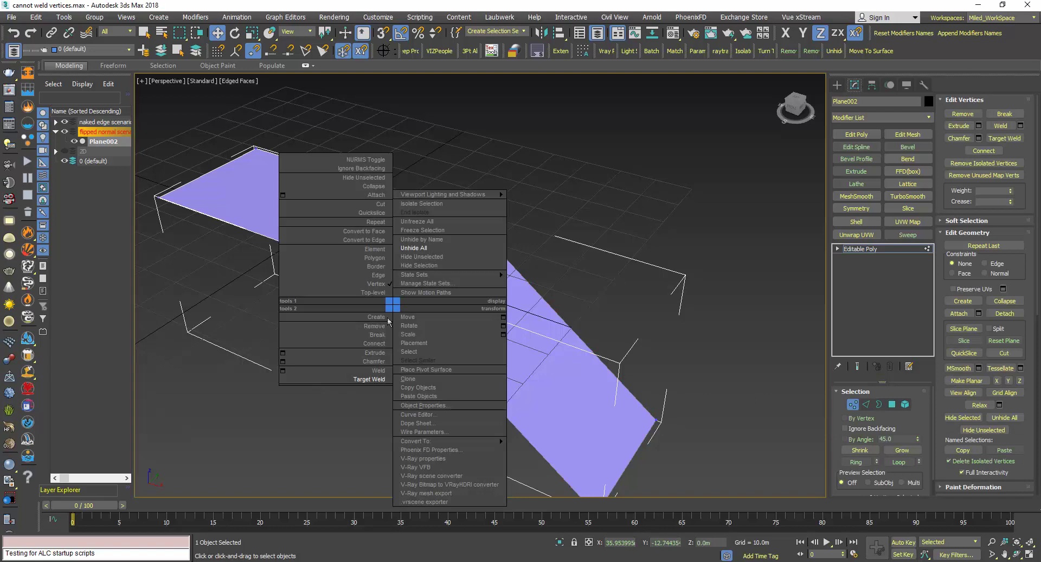
{"action": "left_click", "coordinate": [372, 379]}
{"action": "left_click", "coordinate": [399, 300]}
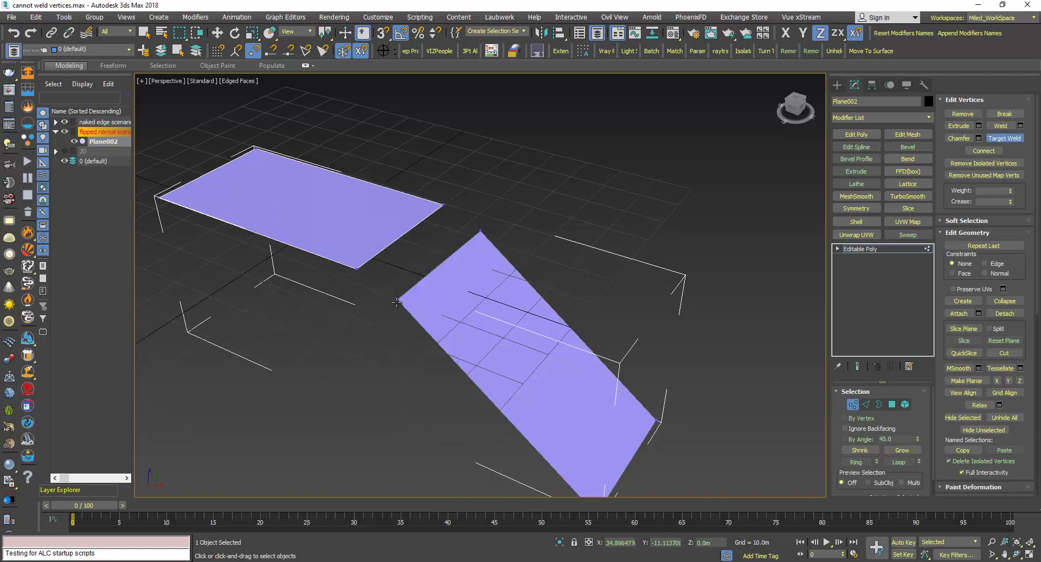
{"action": "left_click", "coordinate": [357, 267]}
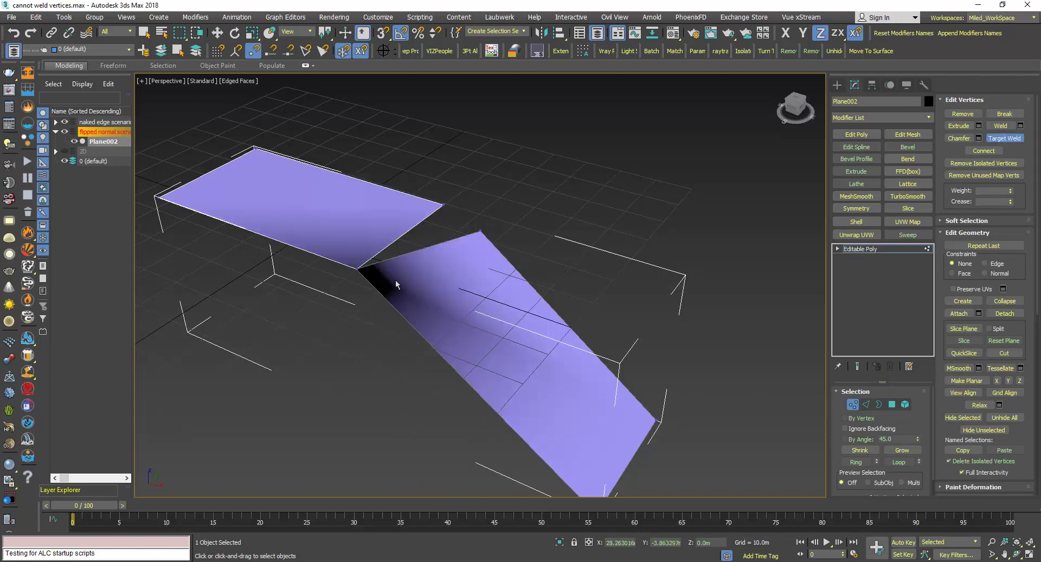
{"action": "middle_click_drag", "start_coordinate": [396, 283], "coordinate": [404, 304], "text": "alt"}
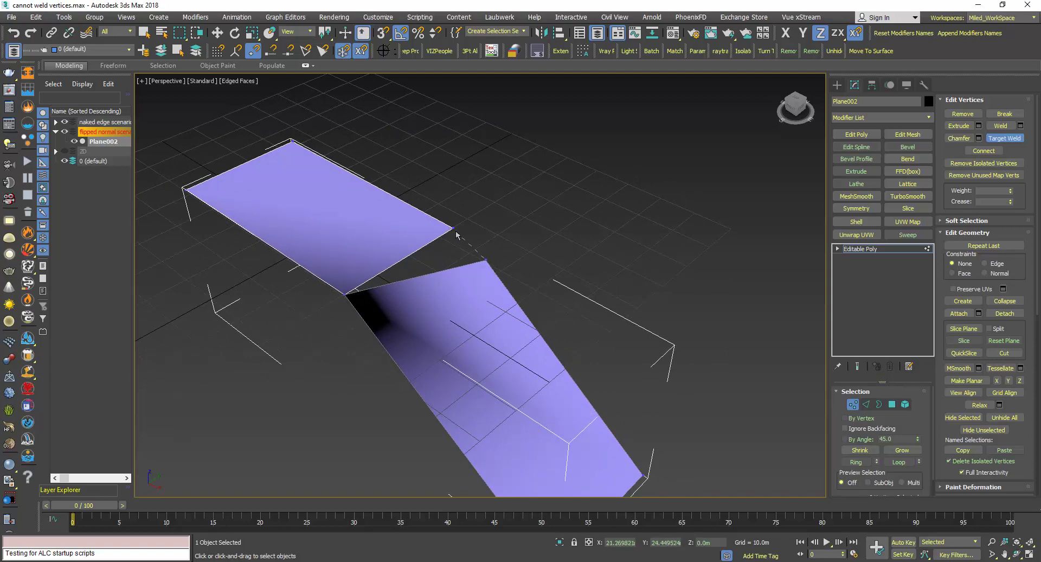
{"action": "key", "text": "w"}
{"action": "key", "text": "ctrl+z"}
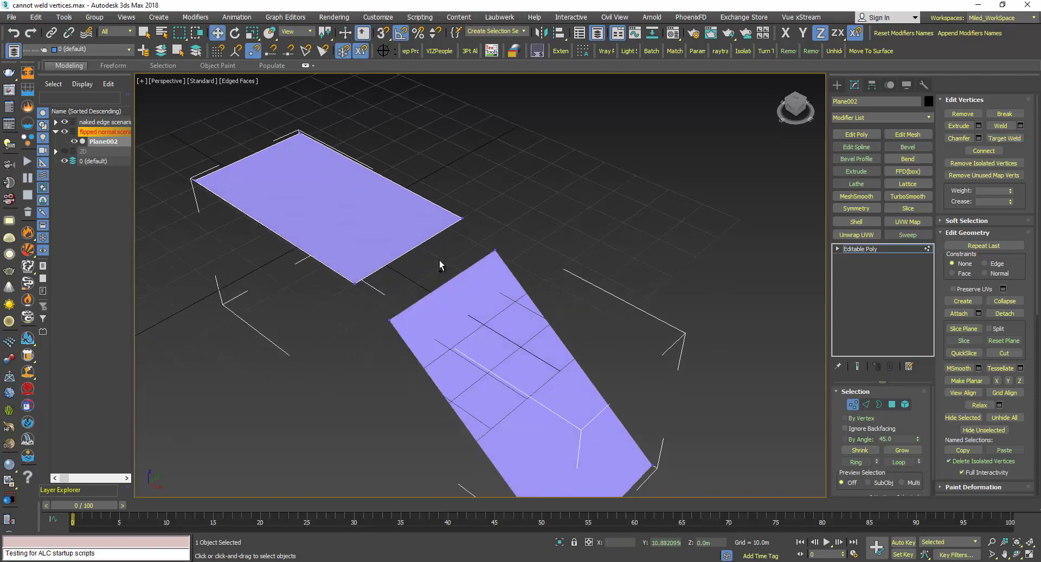
{"action": "middle_click_drag", "start_coordinate": [430, 290], "coordinate": [428, 267], "text": "alt"}
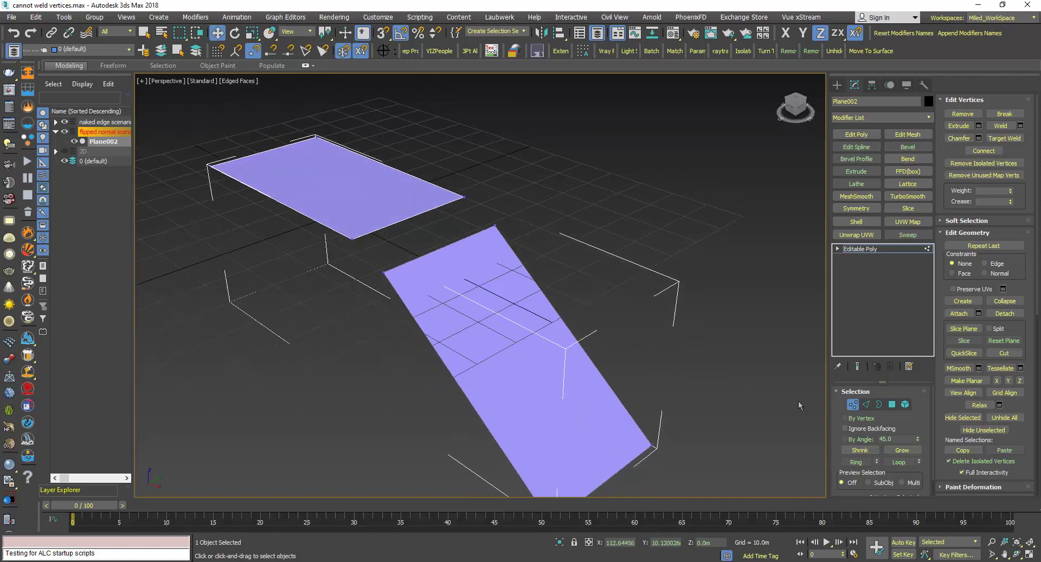
- Flip the normals of the lower plane's polygon
{"action": "left_click", "coordinate": [892, 404]}
{"action": "left_click", "coordinate": [546, 357]}
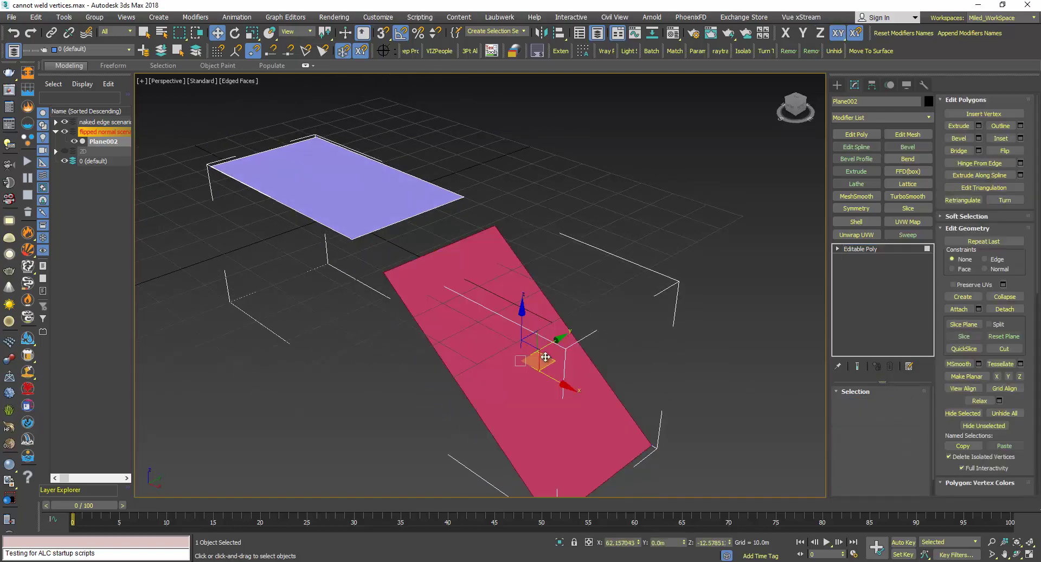
{"action": "left_click", "coordinate": [1005, 152]}
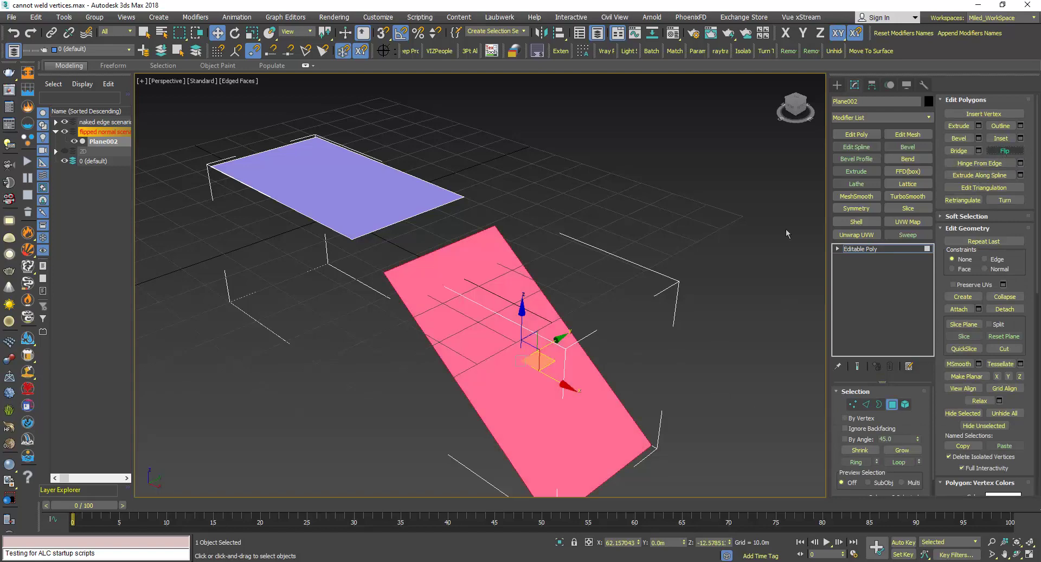
- Target Weld two lower-plane corners onto the upper plane, then undo both welds
{"action": "left_click", "coordinate": [852, 404]}
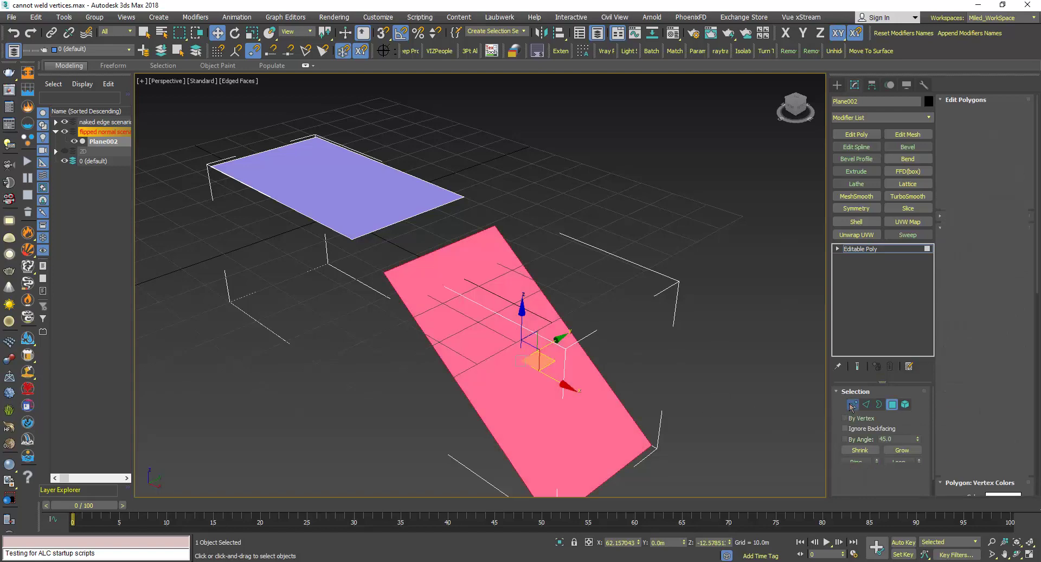
{"action": "right_click", "coordinate": [394, 278]}
{"action": "left_click", "coordinate": [374, 255]}
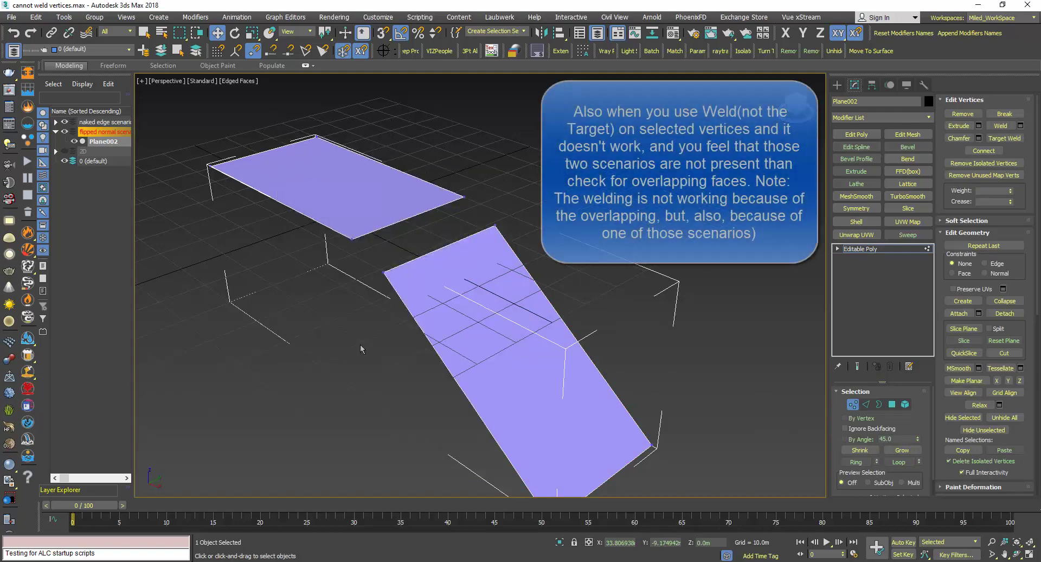
{"action": "left_click", "coordinate": [353, 240]}
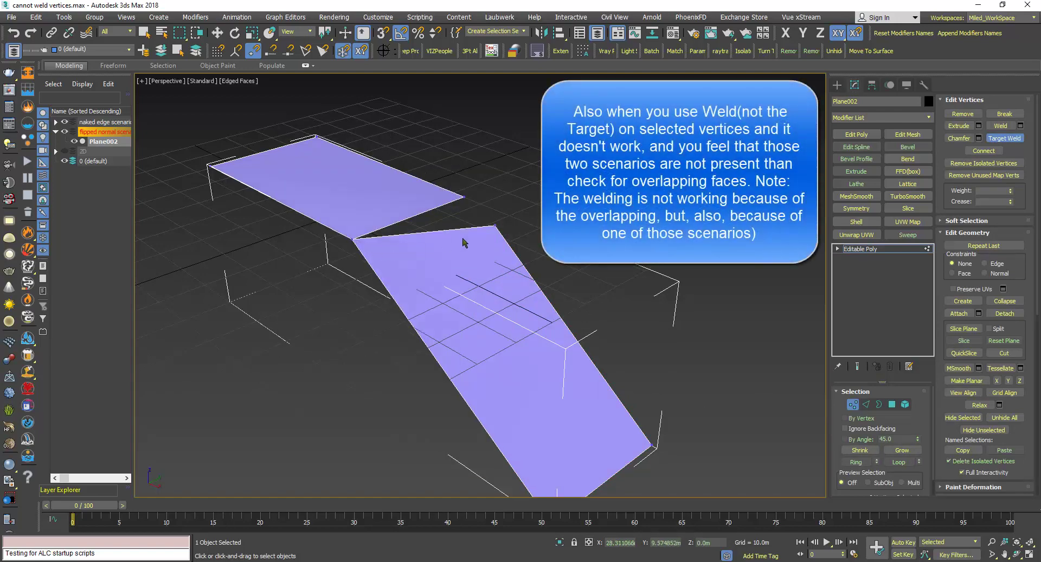
{"action": "left_click", "coordinate": [462, 197]}
{"action": "right_click", "coordinate": [426, 277]}
{"action": "key", "text": "ctrl+z"}
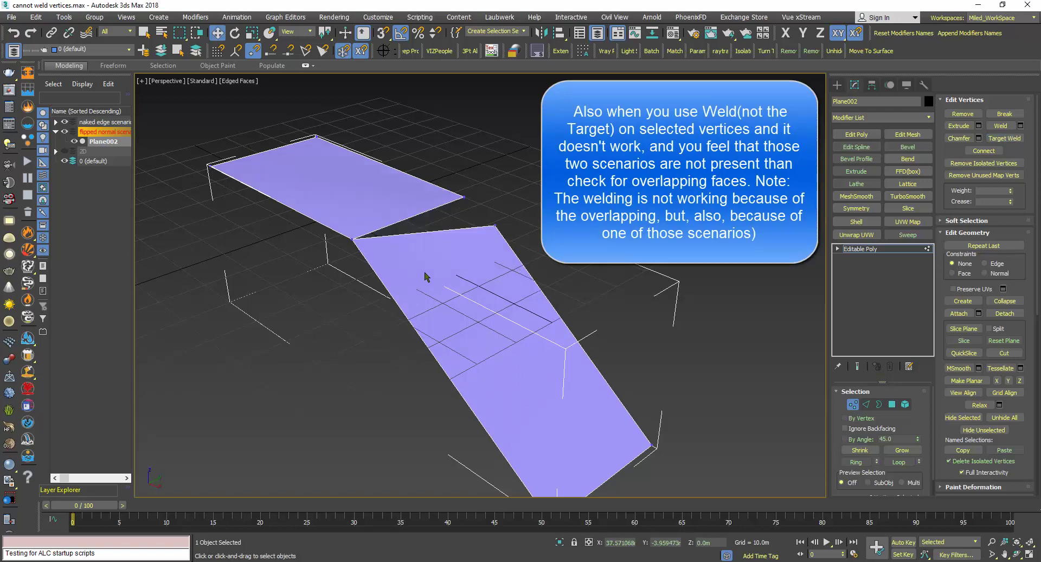
{"action": "key", "text": "ctrl+z"}
{"action": "scroll", "coordinate": [437, 286], "scroll_direction": "down", "scroll_amount": 2}
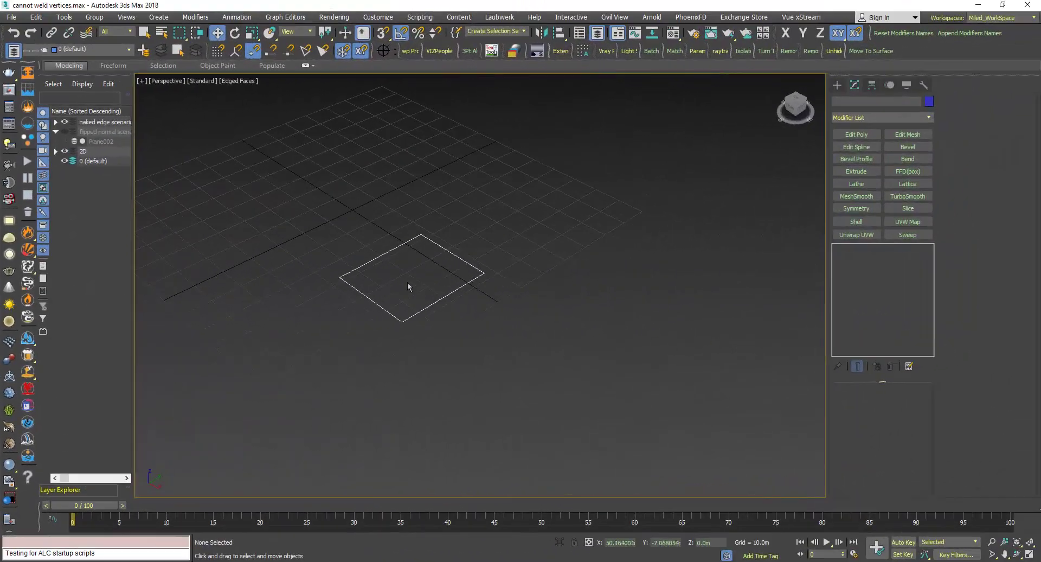
- Bring the rectangle outline into view and select Rectangle001
{"action": "scroll", "coordinate": [408, 282], "scroll_direction": "up", "scroll_amount": 2}
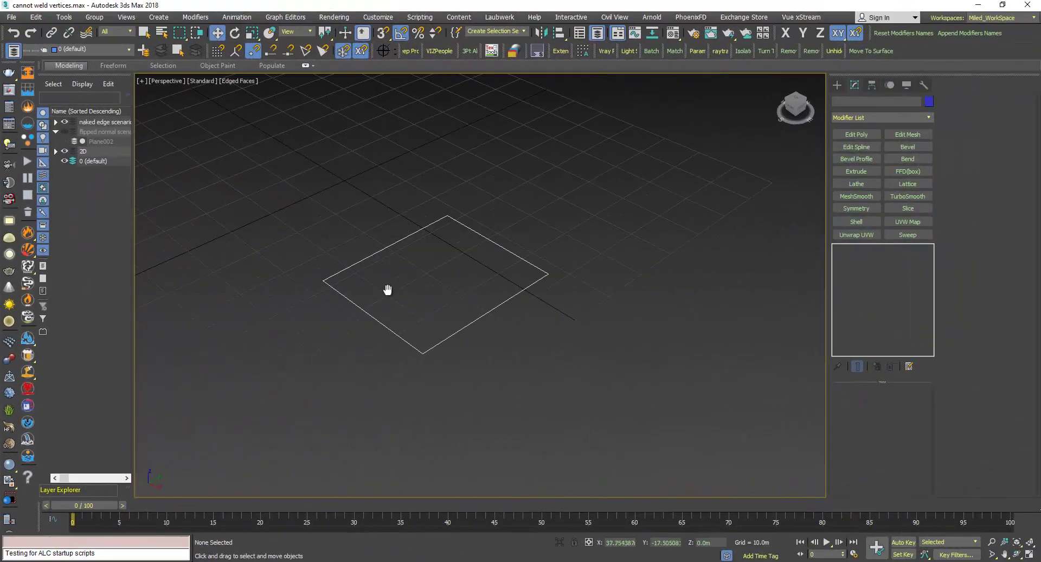
{"action": "mouse_move", "coordinate": [387, 290]}
{"action": "middle_mouse_down"}
{"action": "mouse_move", "coordinate": [386, 300]}
{"action": "mouse_move", "coordinate": [380, 282]}
{"action": "middle_mouse_up"}
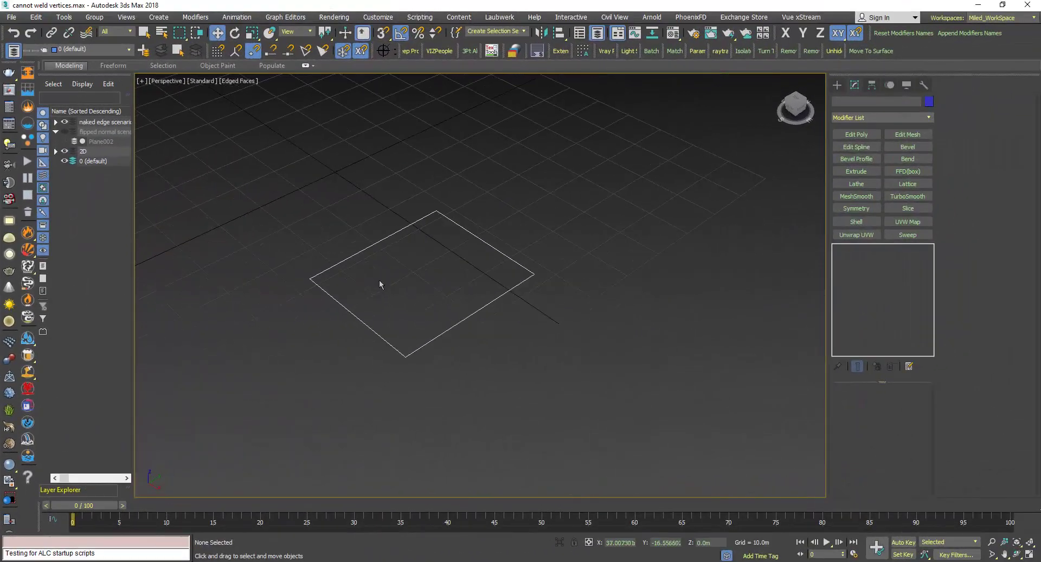
{"action": "left_click", "coordinate": [448, 330]}
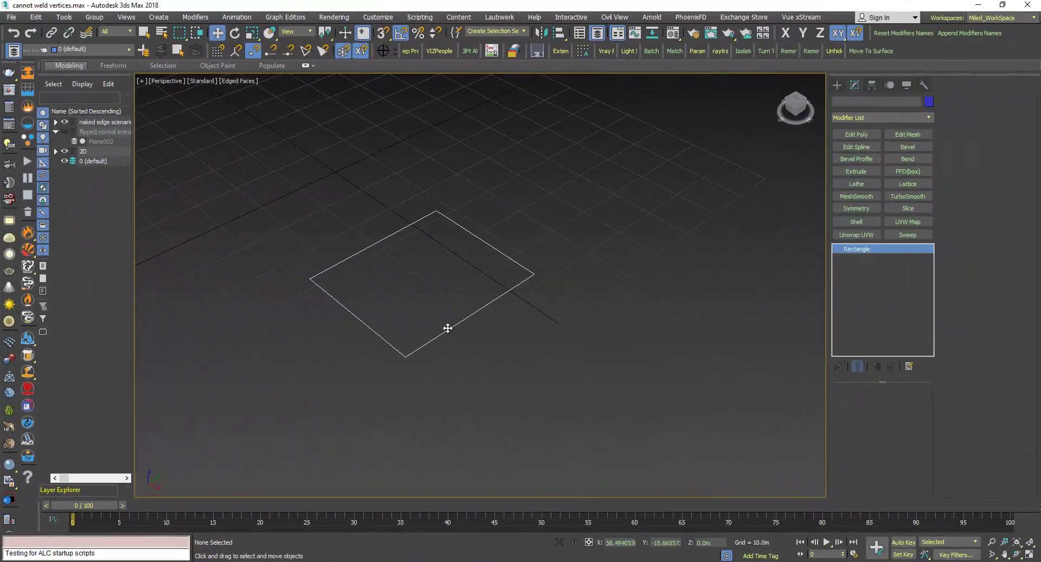
- With 3D Snap on, draw a Line starting at the rectangle's corner vertex
{"action": "left_click", "coordinate": [838, 85]}
{"action": "left_click", "coordinate": [856, 158]}
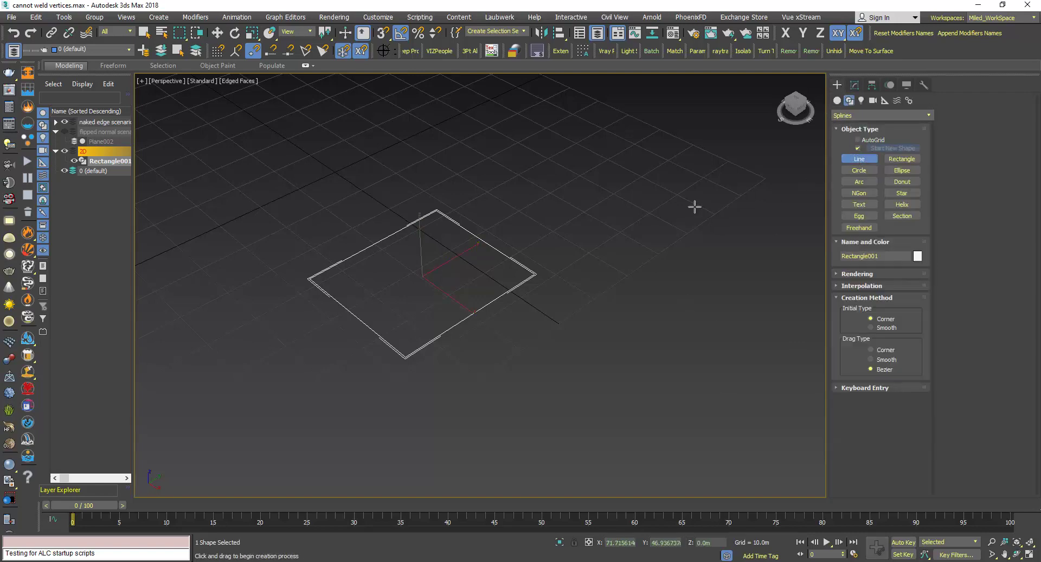
{"action": "left_click", "coordinate": [383, 33]}
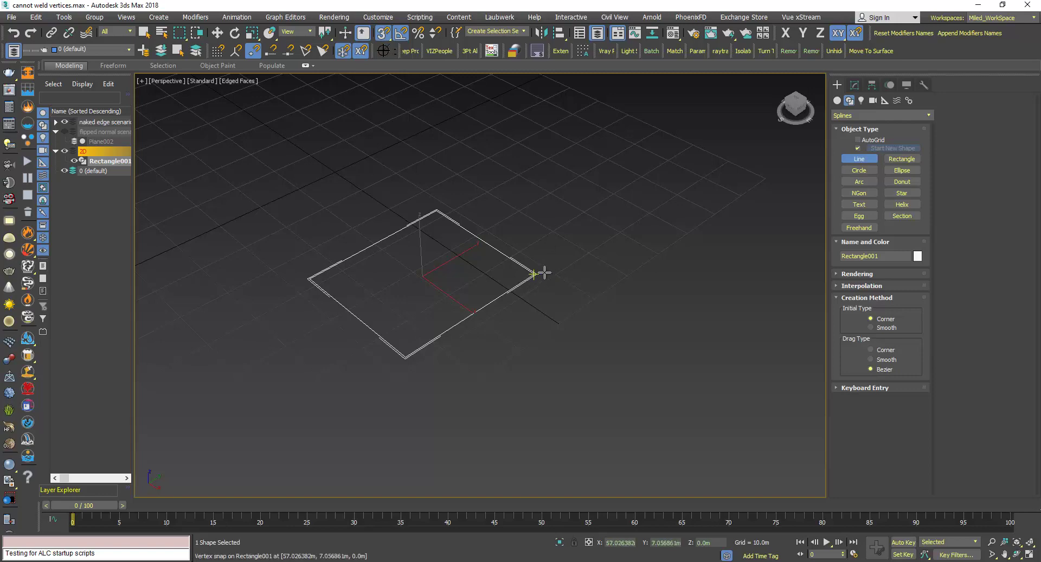
{"action": "scroll", "coordinate": [545, 275], "scroll_direction": "up", "scroll_amount": 2}
{"action": "left_click", "coordinate": [525, 284]}
{"action": "scroll", "coordinate": [529, 296], "scroll_direction": "down", "scroll_amount": 3}
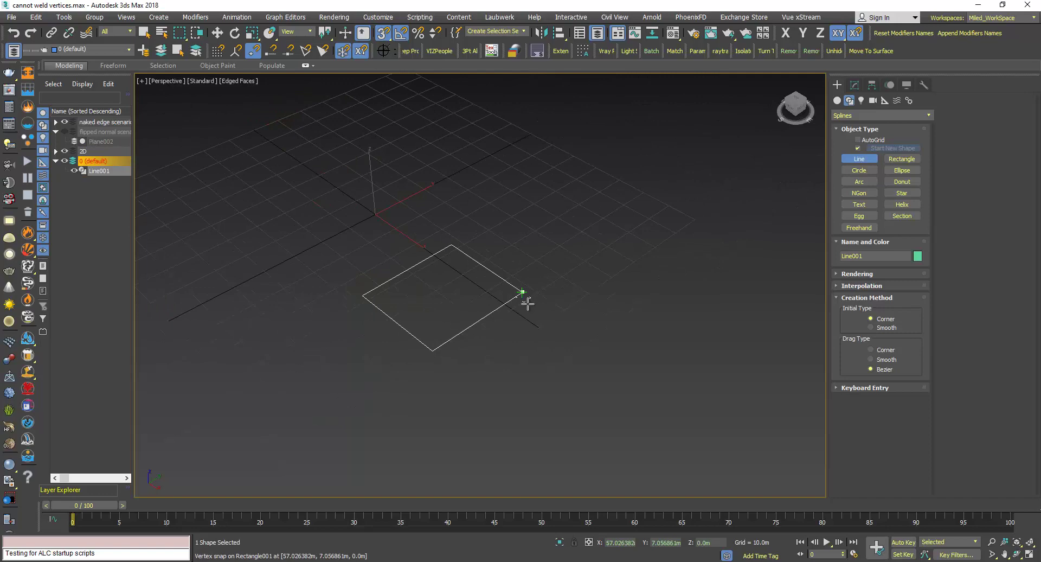
{"action": "left_click", "coordinate": [688, 323]}
- Finish the line and attach Rectangle001 into Line001 using Attach
{"action": "right_click", "coordinate": [629, 304]}
{"action": "right_click", "coordinate": [609, 320]}
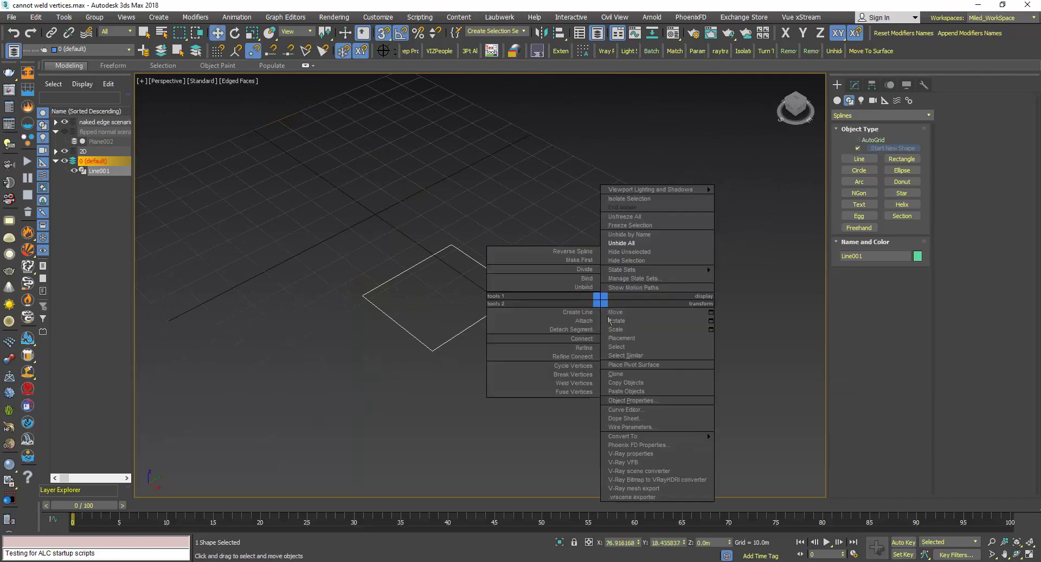
{"action": "left_click", "coordinate": [855, 85]}
{"action": "left_click", "coordinate": [963, 331]}
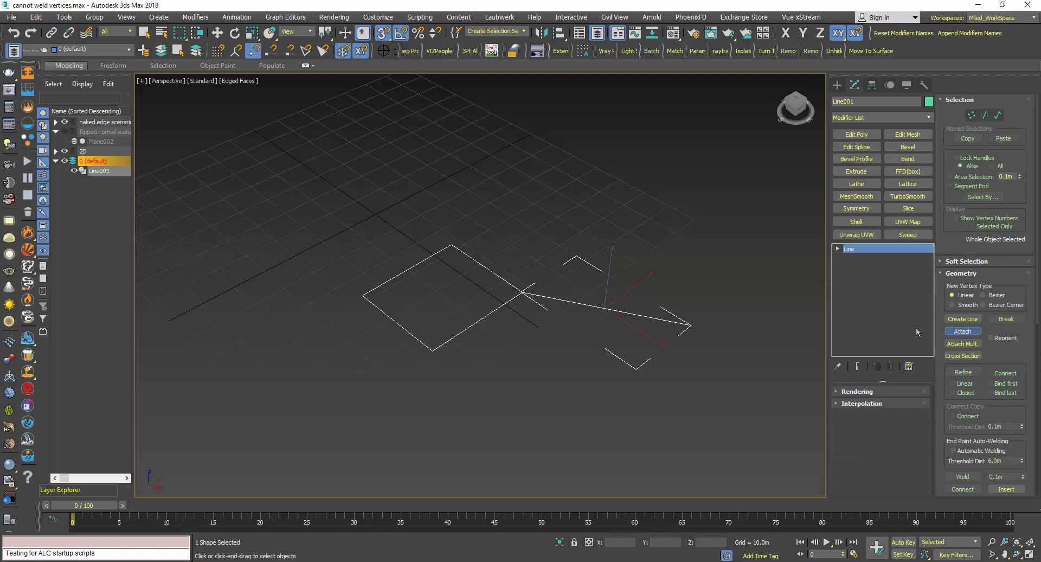
{"action": "left_click", "coordinate": [483, 326]}
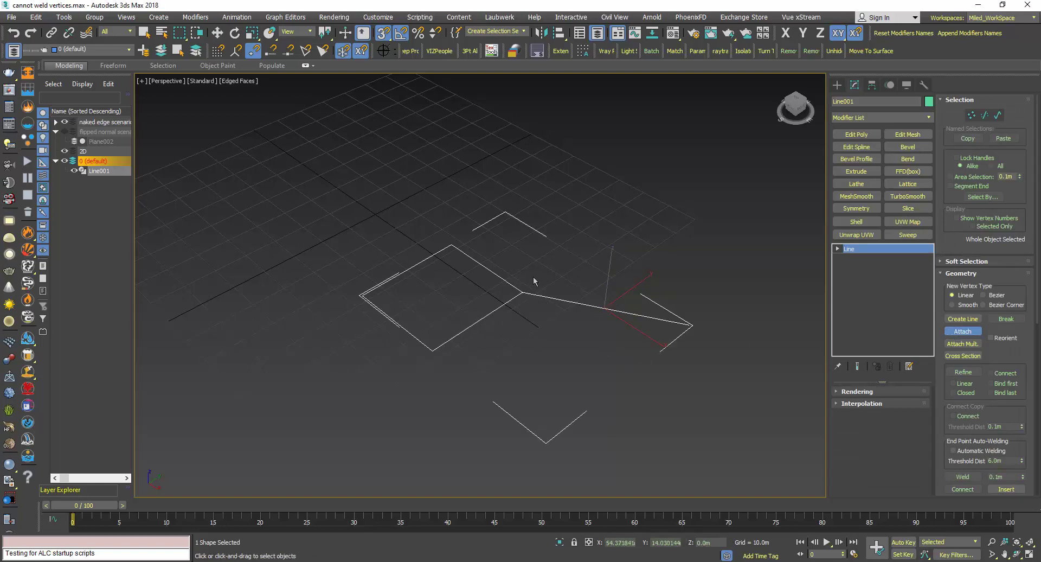
{"action": "middle_click_drag", "start_coordinate": [535, 281], "coordinate": [473, 263]}
{"action": "scroll", "coordinate": [473, 264], "scroll_direction": "up", "scroll_amount": 2}
- At Line001's Vertex level, select the coincident middle-corner vertices and apply Weld
{"action": "key", "text": "w"}
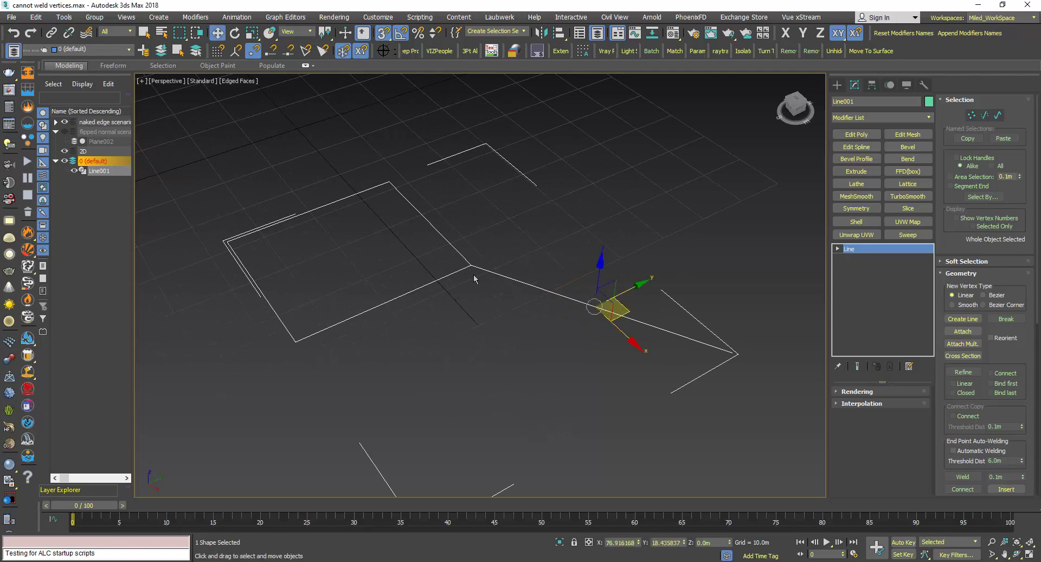
{"action": "left_click", "coordinate": [971, 115]}
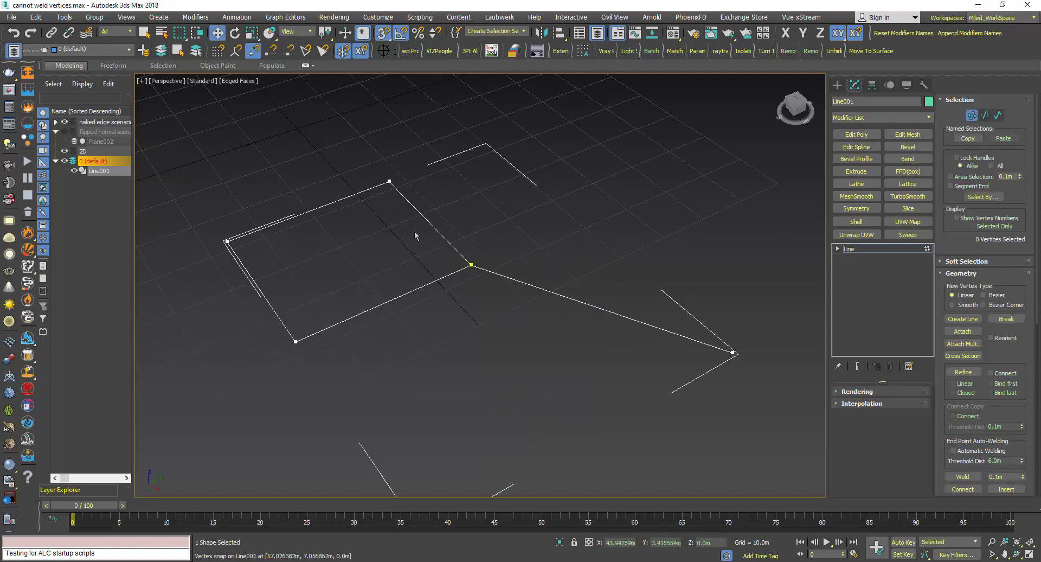
{"action": "left_click_drag", "start_coordinate": [416, 236], "coordinate": [480, 274]}
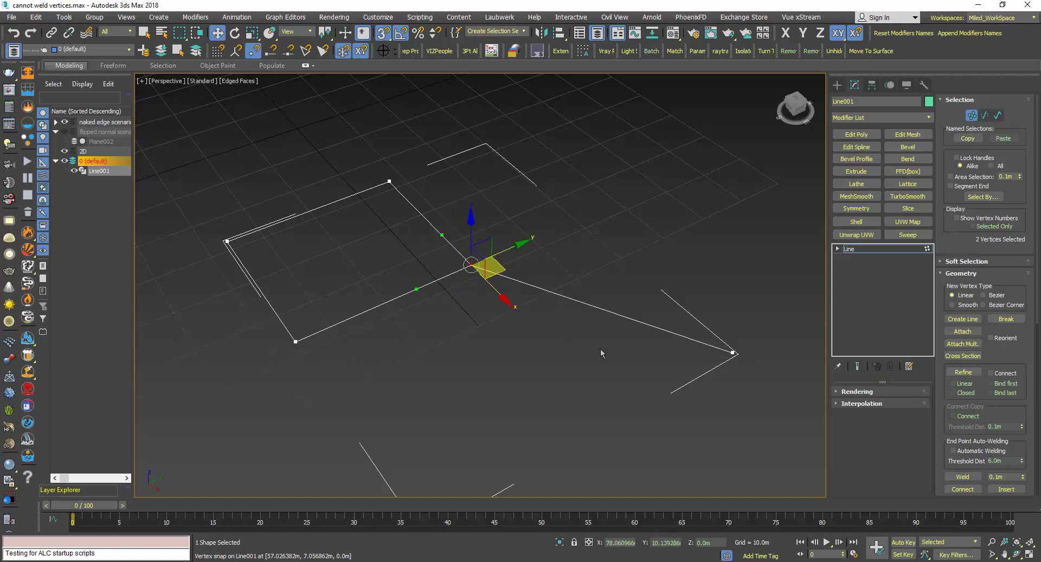
{"action": "left_click_drag", "start_coordinate": [947, 408], "coordinate": [950, 280]}
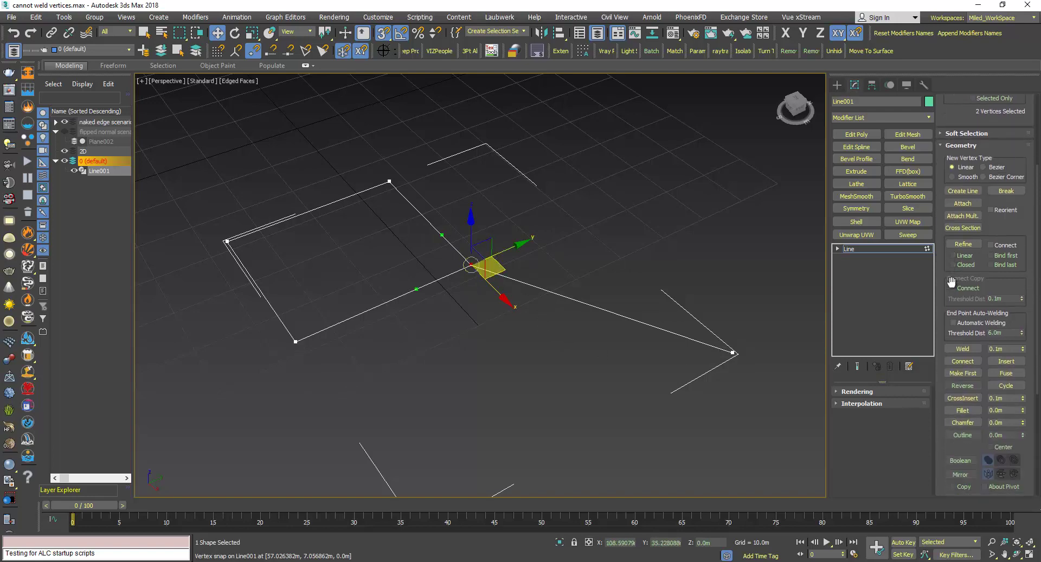
{"action": "left_click", "coordinate": [969, 351]}
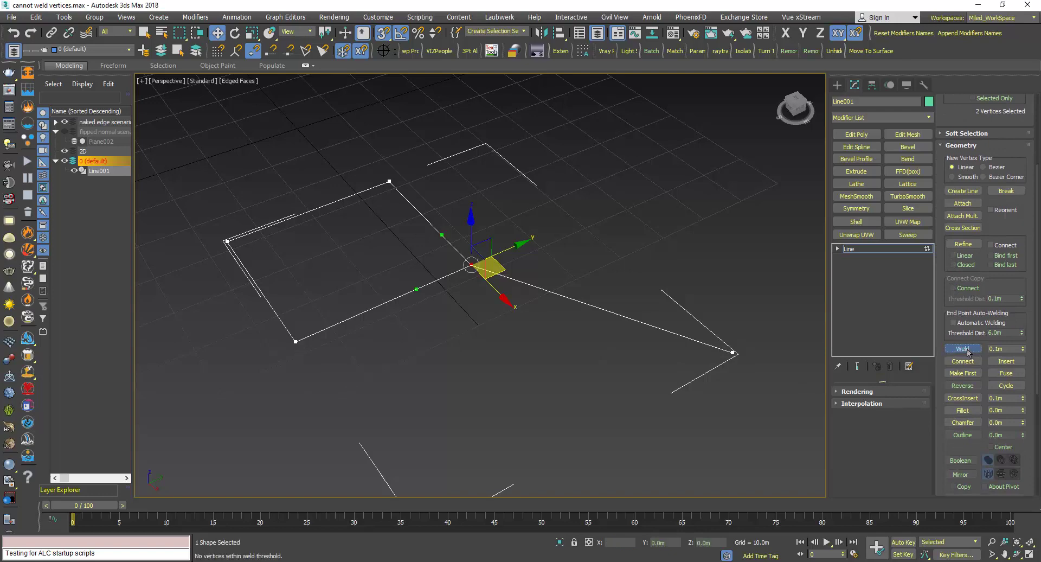
- With snapping off, test-move a corner vertex to check the weld, undo, and deselect
{"action": "left_click", "coordinate": [470, 265]}
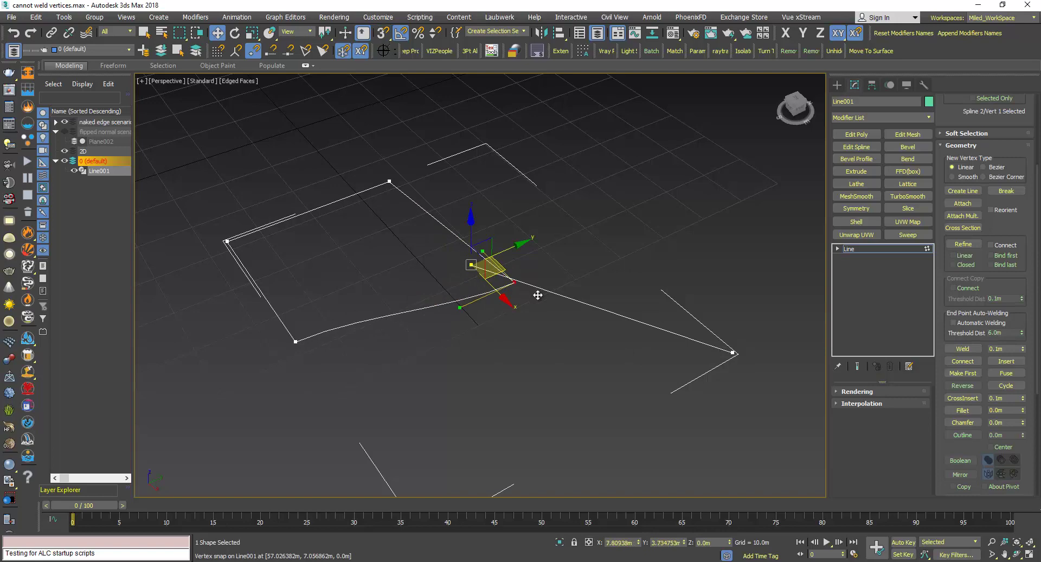
{"action": "key", "text": "s"}
{"action": "left_click_drag", "start_coordinate": [472, 265], "coordinate": [382, 238]}
{"action": "key", "text": "ctrl+z"}
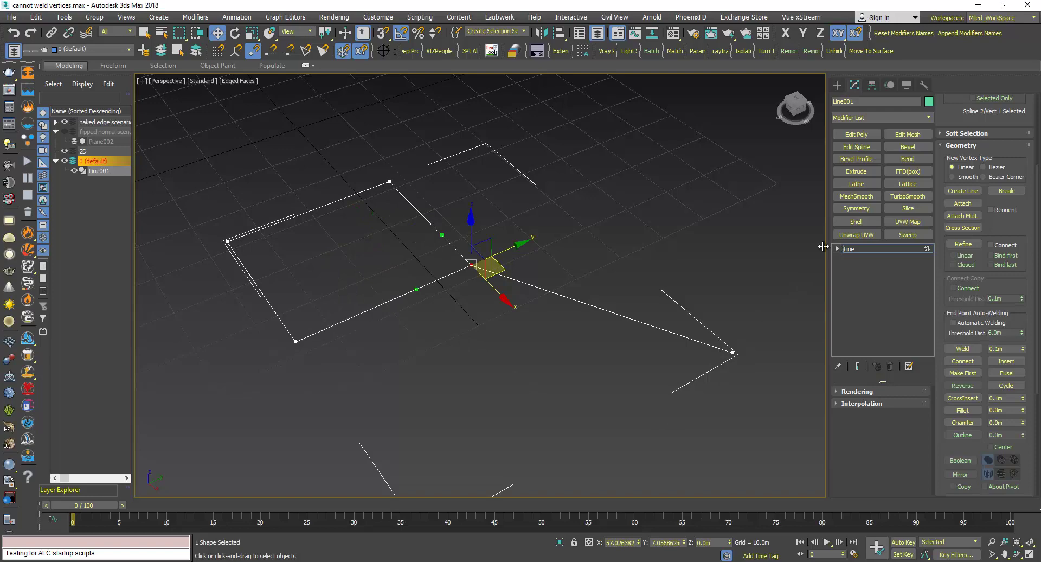
{"action": "scroll", "coordinate": [478, 315], "scroll_direction": "up", "scroll_amount": 4}
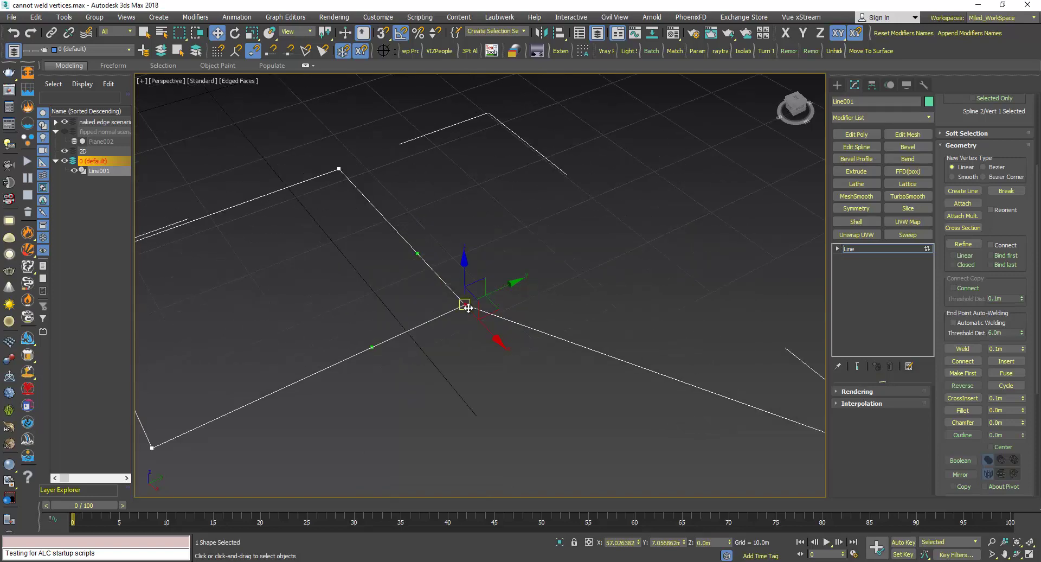
{"action": "left_click", "coordinate": [460, 332]}
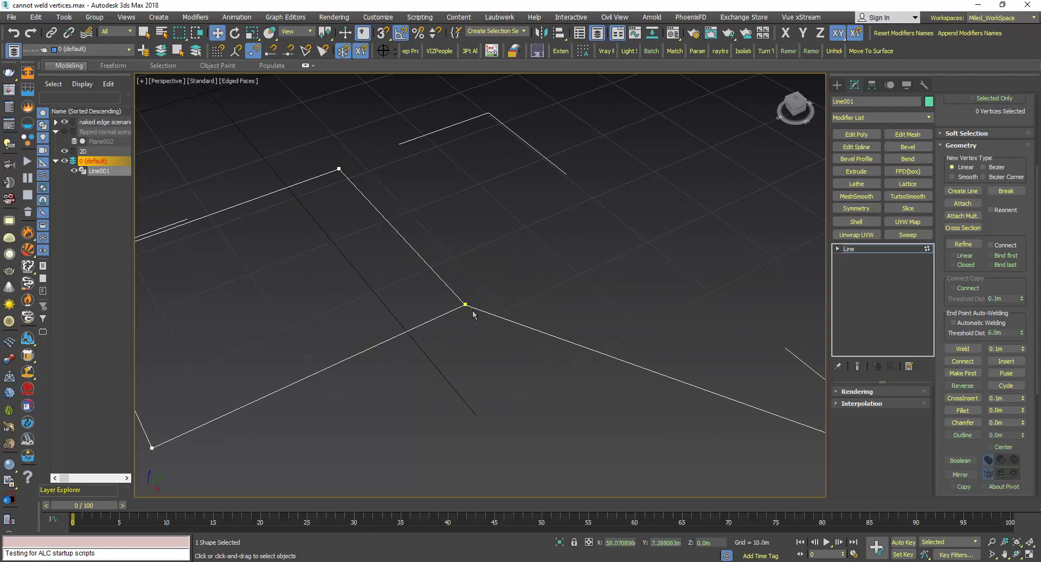
{"action": "scroll", "coordinate": [475, 318], "scroll_direction": "down", "scroll_amount": 2}
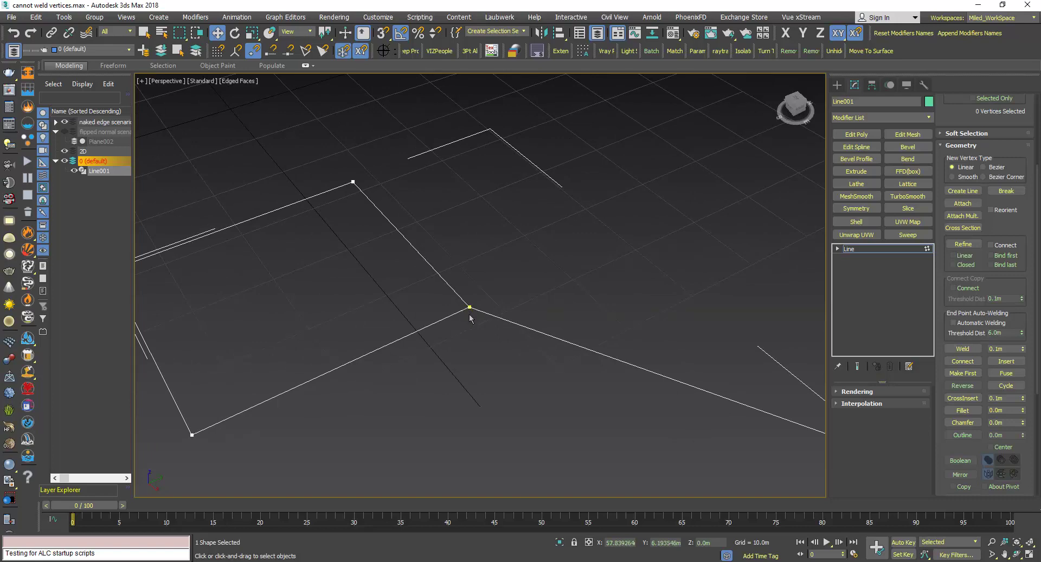
{"action": "scroll", "coordinate": [480, 306], "scroll_direction": "down", "scroll_amount": 2}
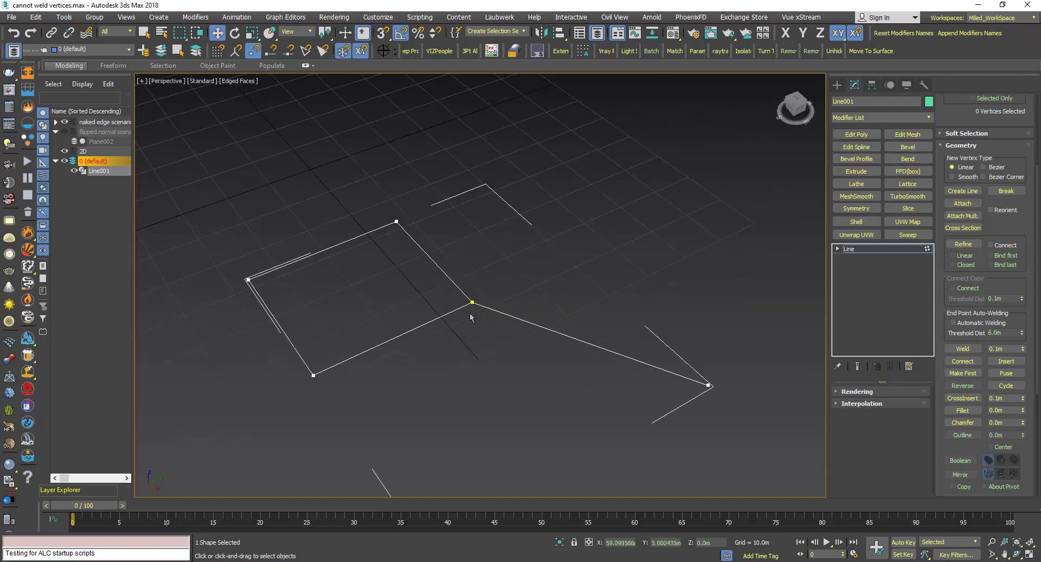
{"action": "scroll", "coordinate": [466, 305], "scroll_direction": "up", "scroll_amount": 2}
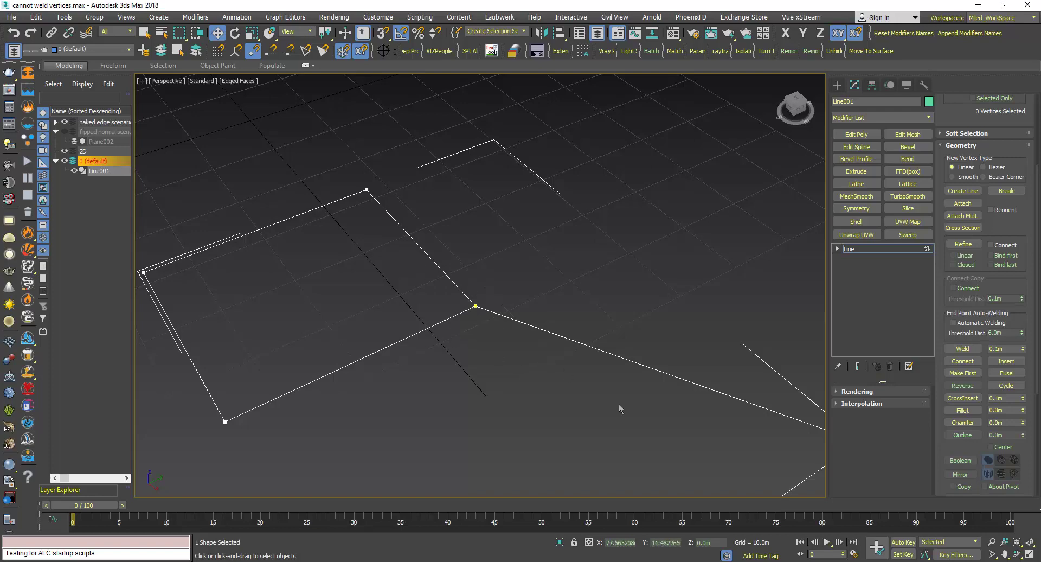
- Delete the segment running from the upper corner to the middle corner
{"action": "left_click", "coordinate": [838, 249]}
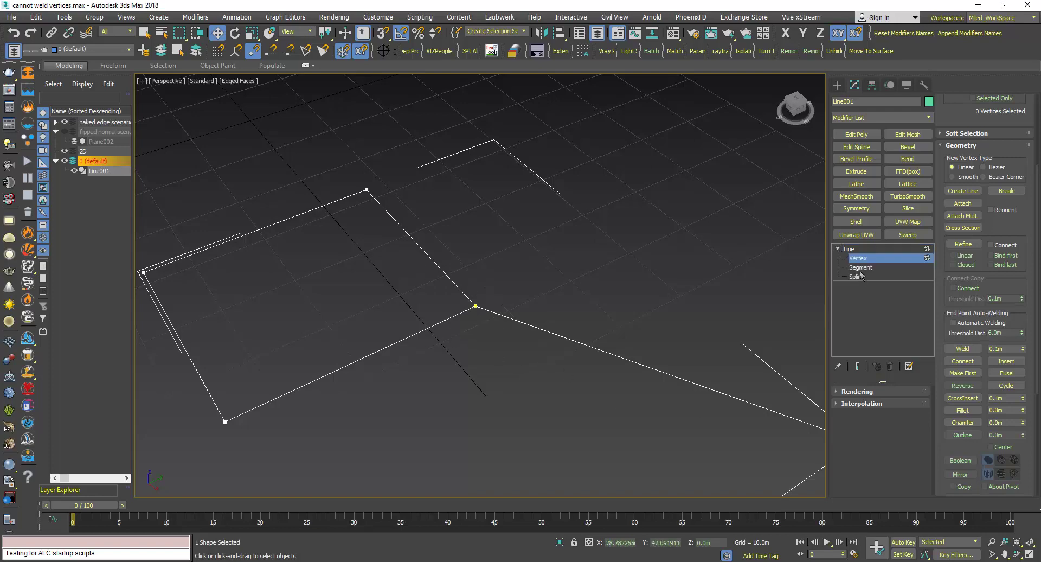
{"action": "left_click", "coordinate": [861, 267]}
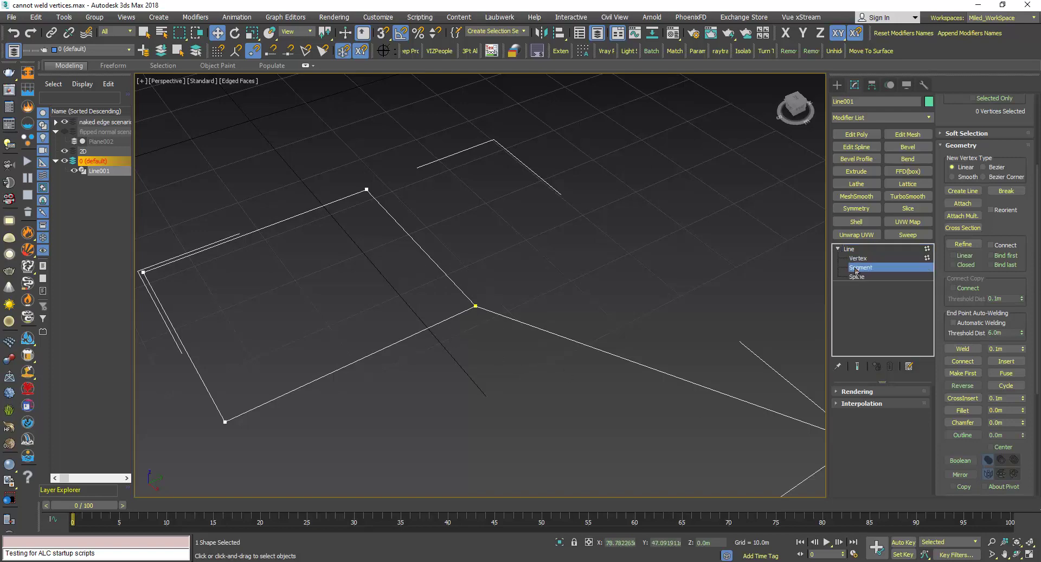
{"action": "left_click", "coordinate": [458, 289]}
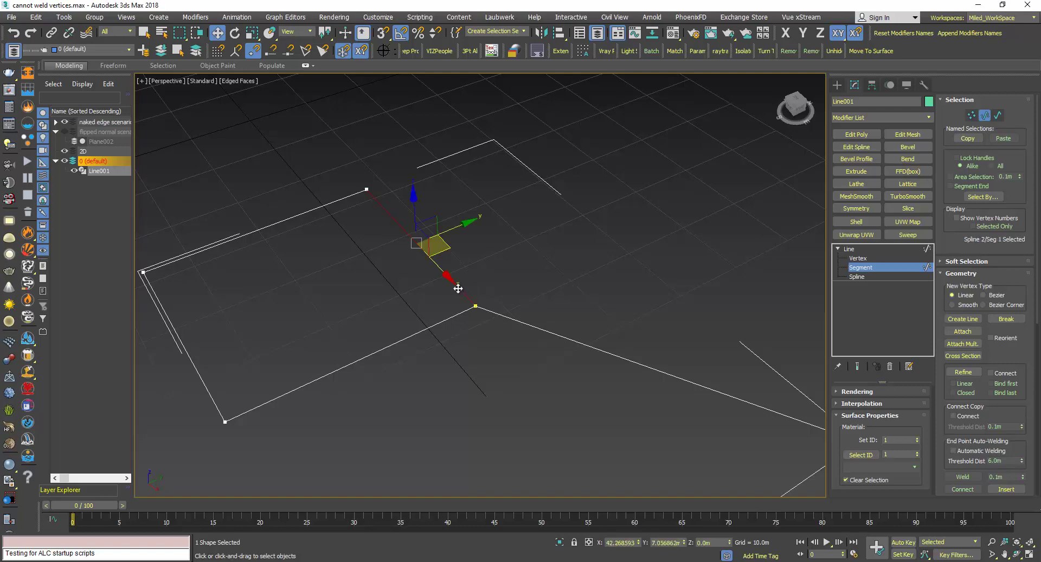
{"action": "key", "text": "Delete"}
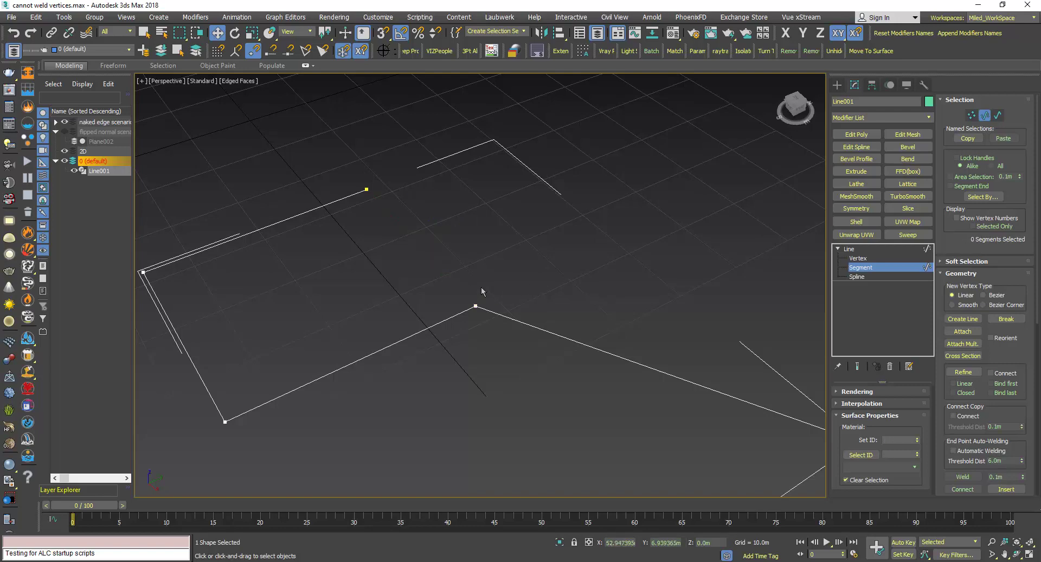
- Marquee-select the coincident middle-corner vertices and weld them into one
{"action": "left_click", "coordinate": [861, 258]}
{"action": "left_click_drag", "start_coordinate": [436, 274], "coordinate": [535, 366]}
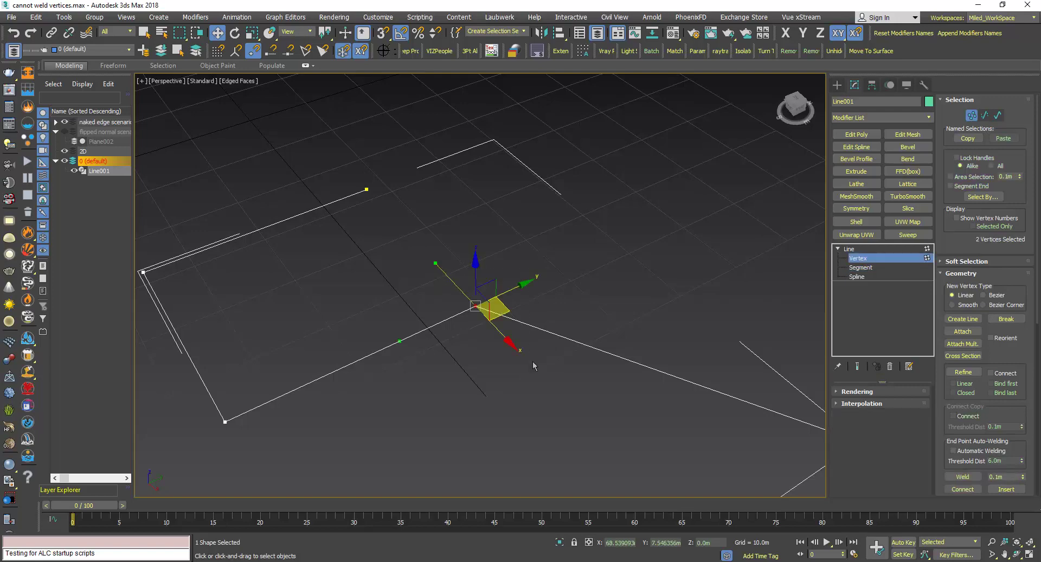
{"action": "left_click_drag", "start_coordinate": [944, 420], "coordinate": [946, 307]}
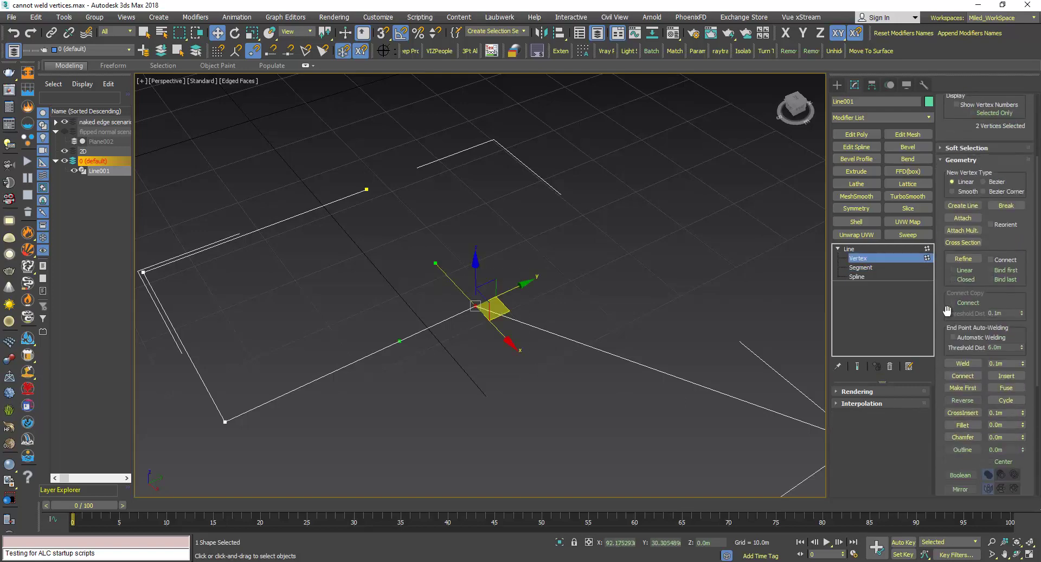
{"action": "left_click", "coordinate": [961, 364]}
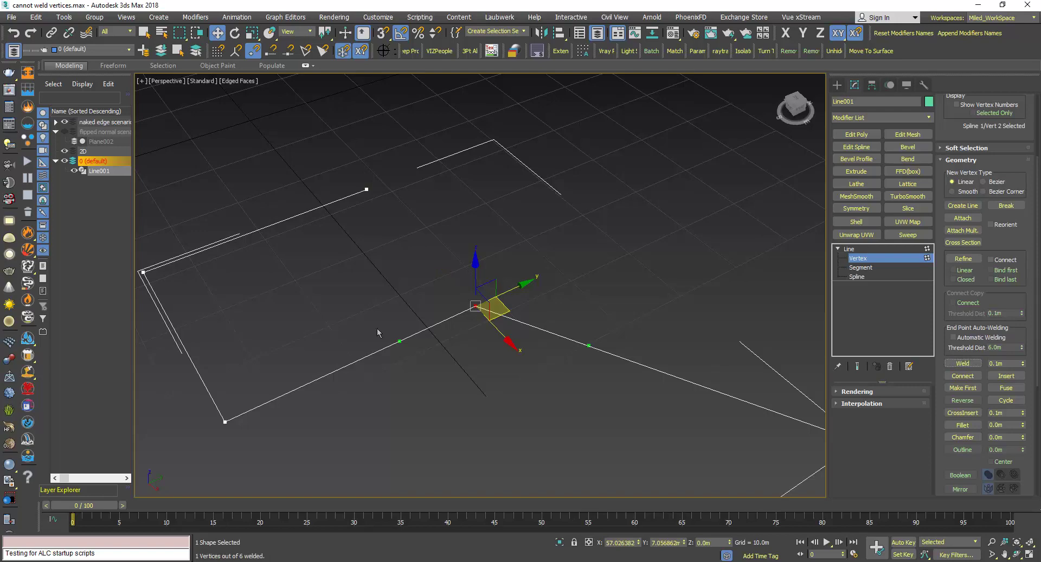
- Test-move the welded corner vertex to confirm the weld, then undo the move
{"action": "left_click_drag", "start_coordinate": [430, 273], "coordinate": [518, 350]}
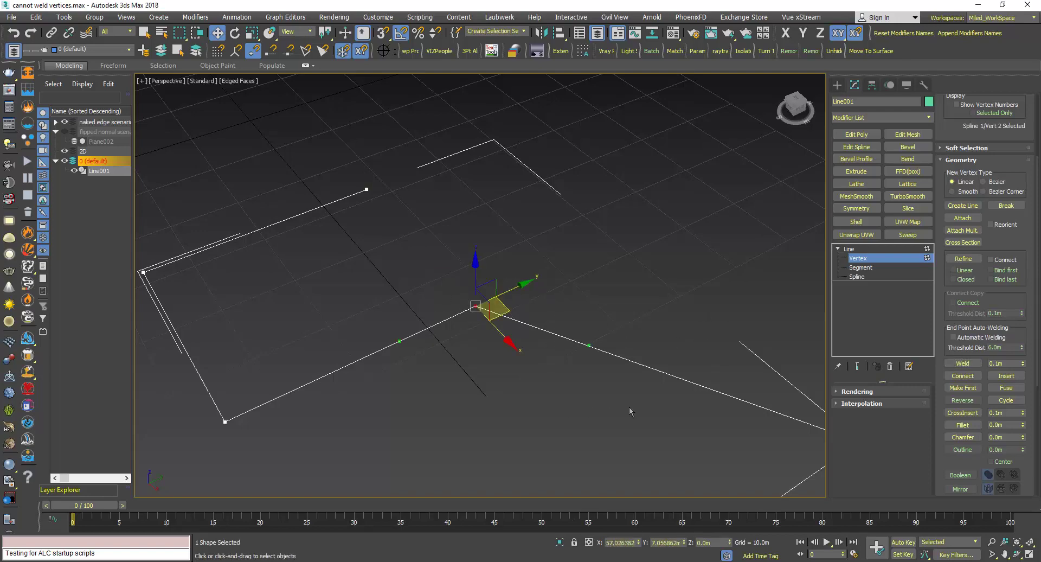
{"action": "left_click", "coordinate": [873, 393]}
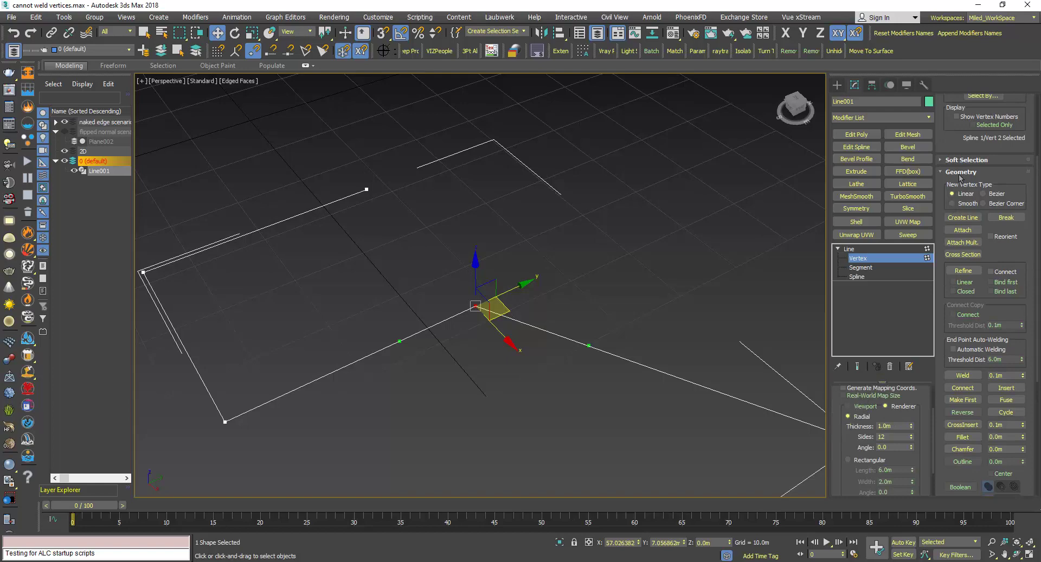
{"action": "left_click_drag", "start_coordinate": [957, 146], "coordinate": [952, 248]}
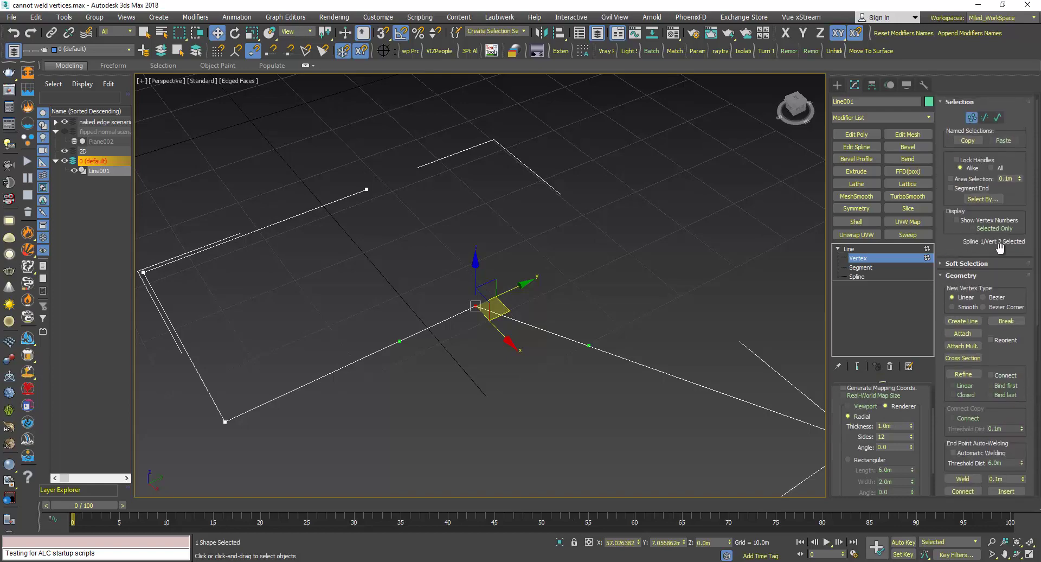
{"action": "left_click", "coordinate": [501, 331]}
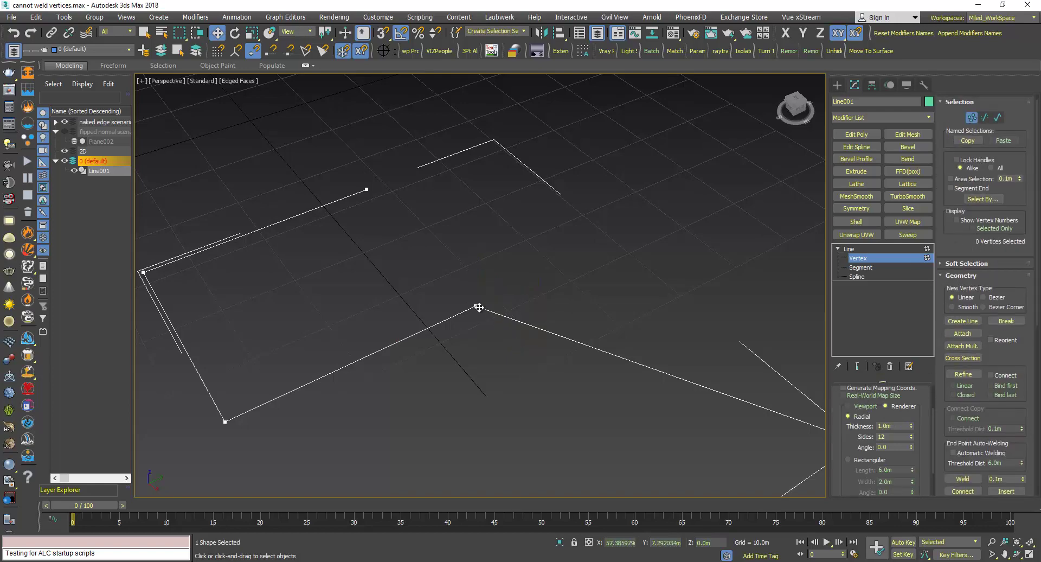
{"action": "left_click_drag", "start_coordinate": [476, 305], "coordinate": [549, 405]}
{"action": "key", "text": "ctrl+z"}
- Return Line001 to object level, deselect it, and recenter the view on the spline
{"action": "left_click", "coordinate": [865, 250]}
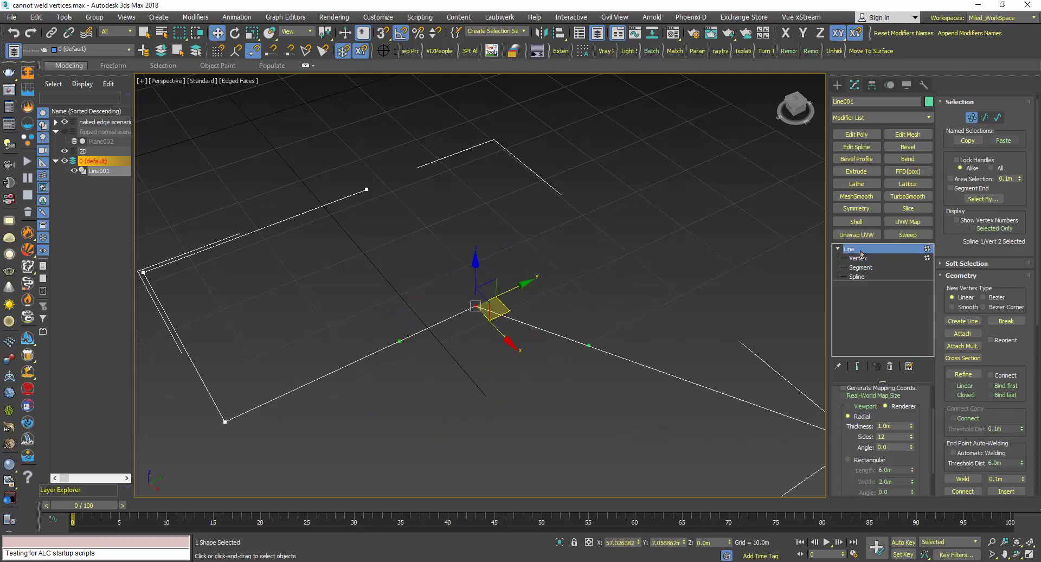
{"action": "left_click", "coordinate": [512, 263]}
{"action": "scroll", "coordinate": [413, 312], "scroll_direction": "down", "scroll_amount": 2}
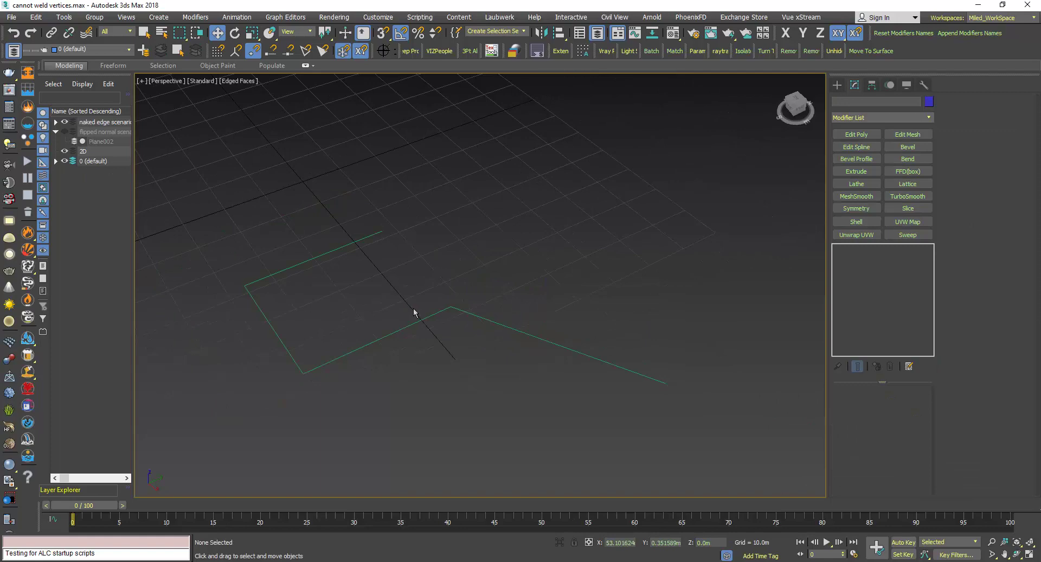
{"action": "scroll", "coordinate": [421, 314], "scroll_direction": "up", "scroll_amount": 2}
{"action": "middle_click_drag", "start_coordinate": [421, 314], "coordinate": [451, 324]}
{"action": "scroll", "coordinate": [457, 306], "scroll_direction": "down", "scroll_amount": 1}
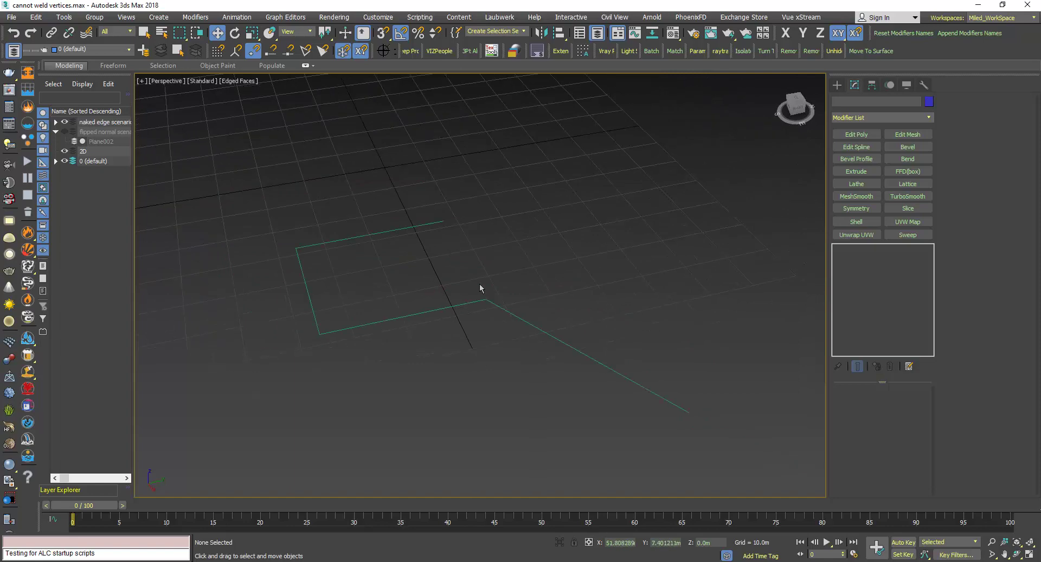
{"action": "scroll", "coordinate": [480, 288], "scroll_direction": "up", "scroll_amount": 2}
{"action": "middle_click_drag", "start_coordinate": [484, 297], "coordinate": [455, 298]}
{"action": "scroll", "coordinate": [459, 275], "scroll_direction": "down", "scroll_amount": 2}
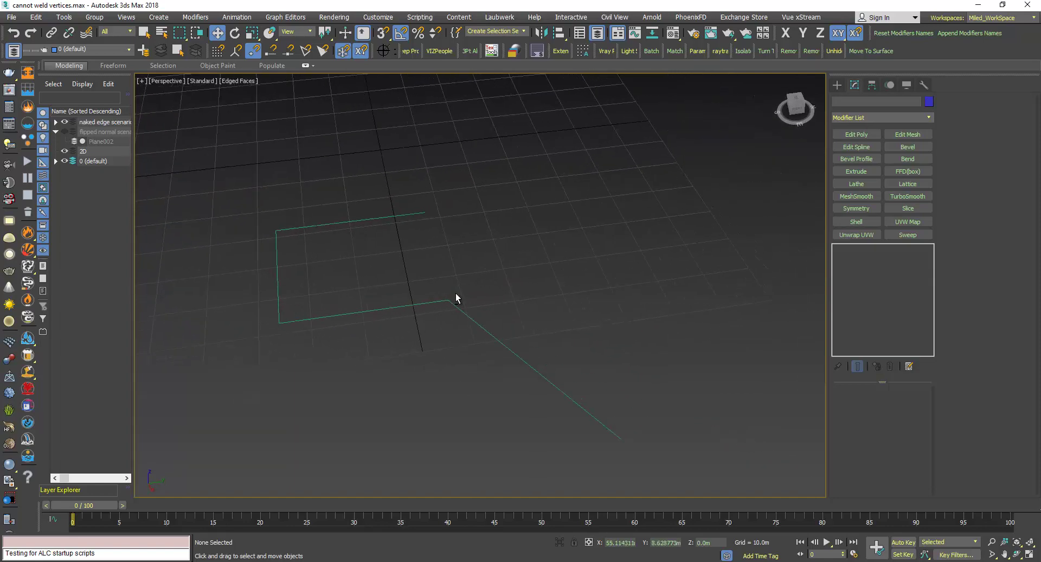